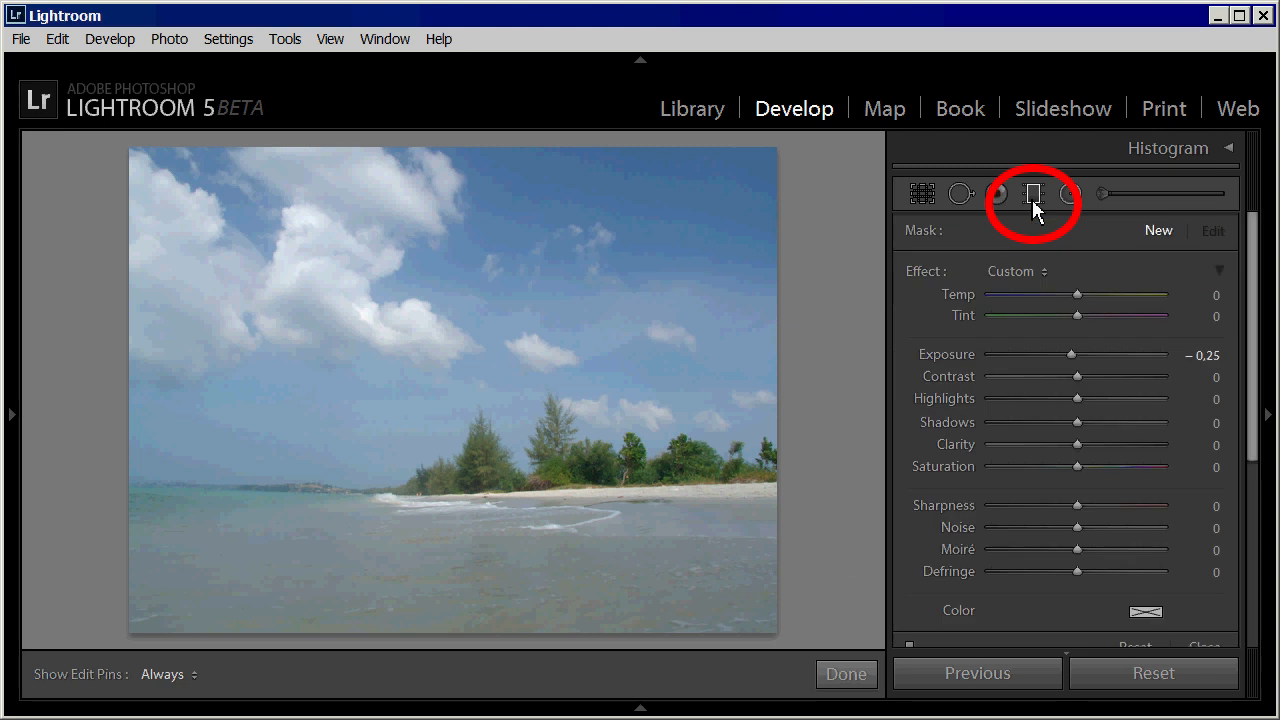
Step: Add a slightly lowered graduated filter over the beach photo's sky: exposure −1,13, contrast 38, highlights 64, shadows 39, clarity 34, saturation 41, sharpness −33
{"action": "left_click_drag", "start_coordinate": [457, 160], "coordinate": [477, 536]}
{"action": "mouse_move", "coordinate": [1064, 355]}
{"action": "left_mouse_down"}
{"action": "mouse_move", "coordinate": [1054, 358]}
{"action": "mouse_move", "coordinate": [1132, 402]}
{"action": "mouse_move", "coordinate": [1104, 423]}
{"action": "mouse_move", "coordinate": [1104, 468]}
{"action": "mouse_move", "coordinate": [1116, 469]}
{"action": "mouse_move", "coordinate": [1048, 506]}
{"action": "left_mouse_up"}
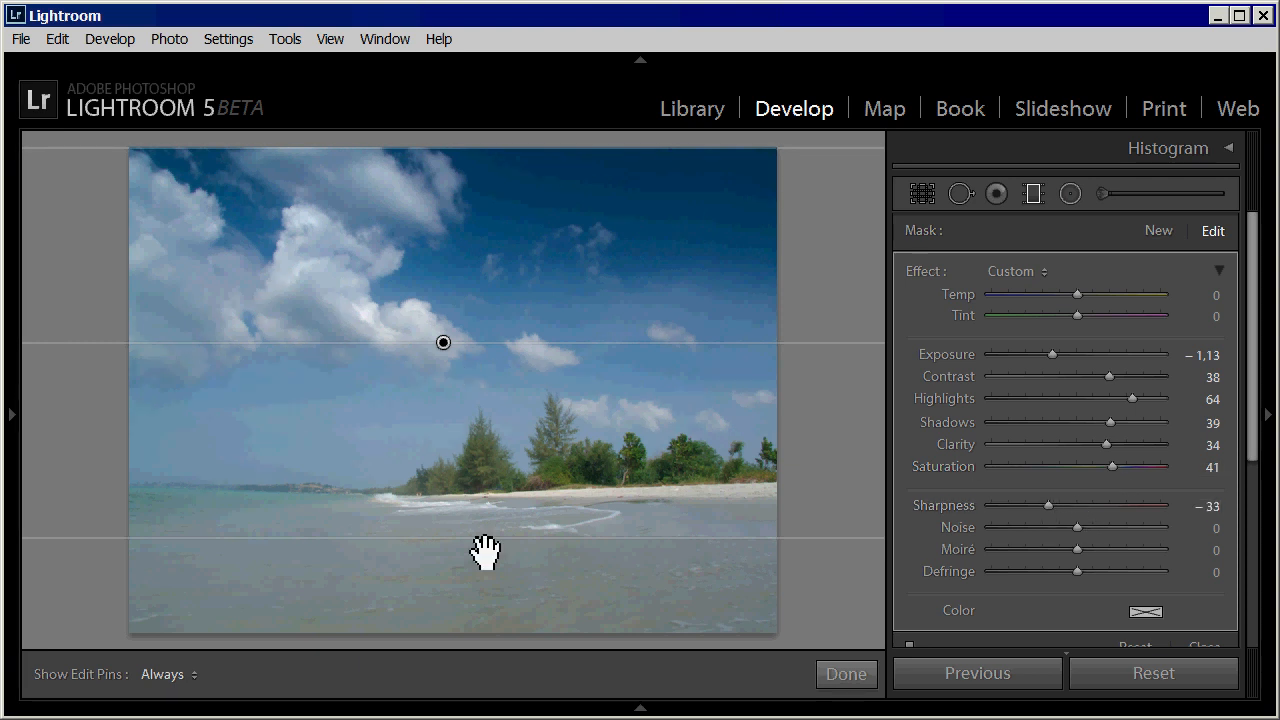
{"action": "left_click_drag", "start_coordinate": [443, 343], "coordinate": [441, 397]}
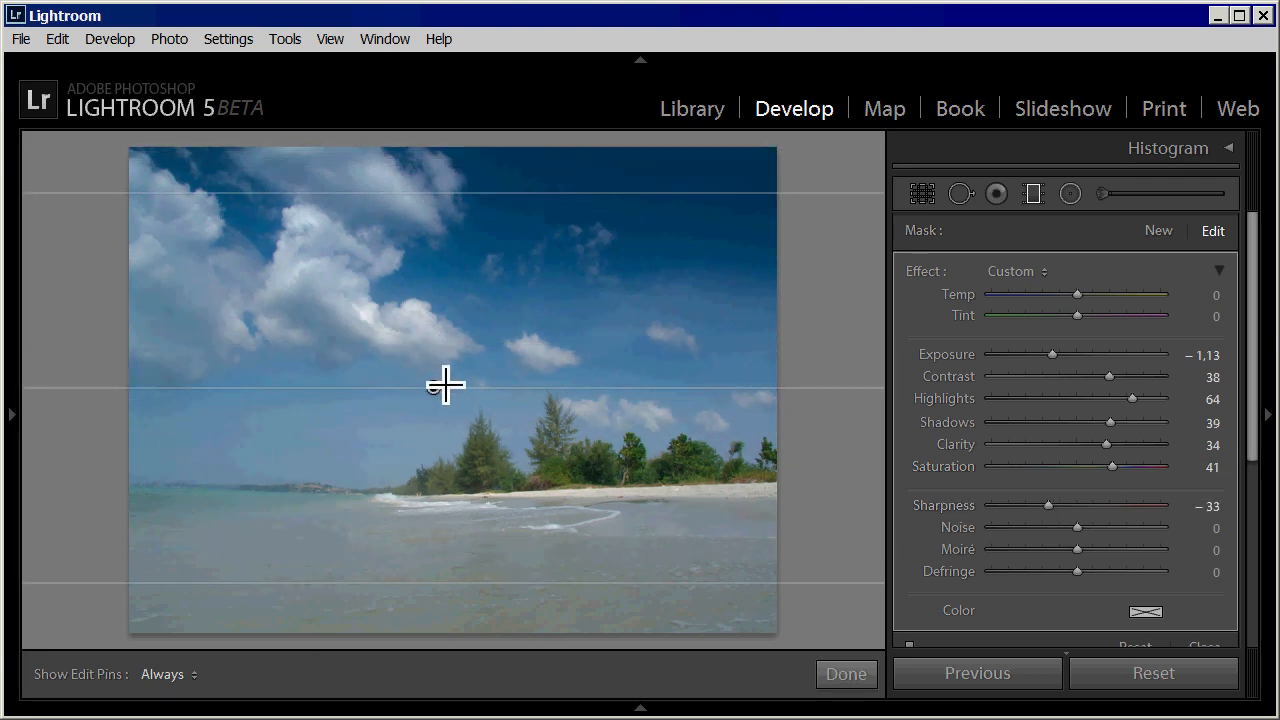
Step: Switch to the night photo a Radialer Verlaufsfilter 2.dng and enlarge it by hiding the photo strip
{"action": "left_click", "coordinate": [641, 711]}
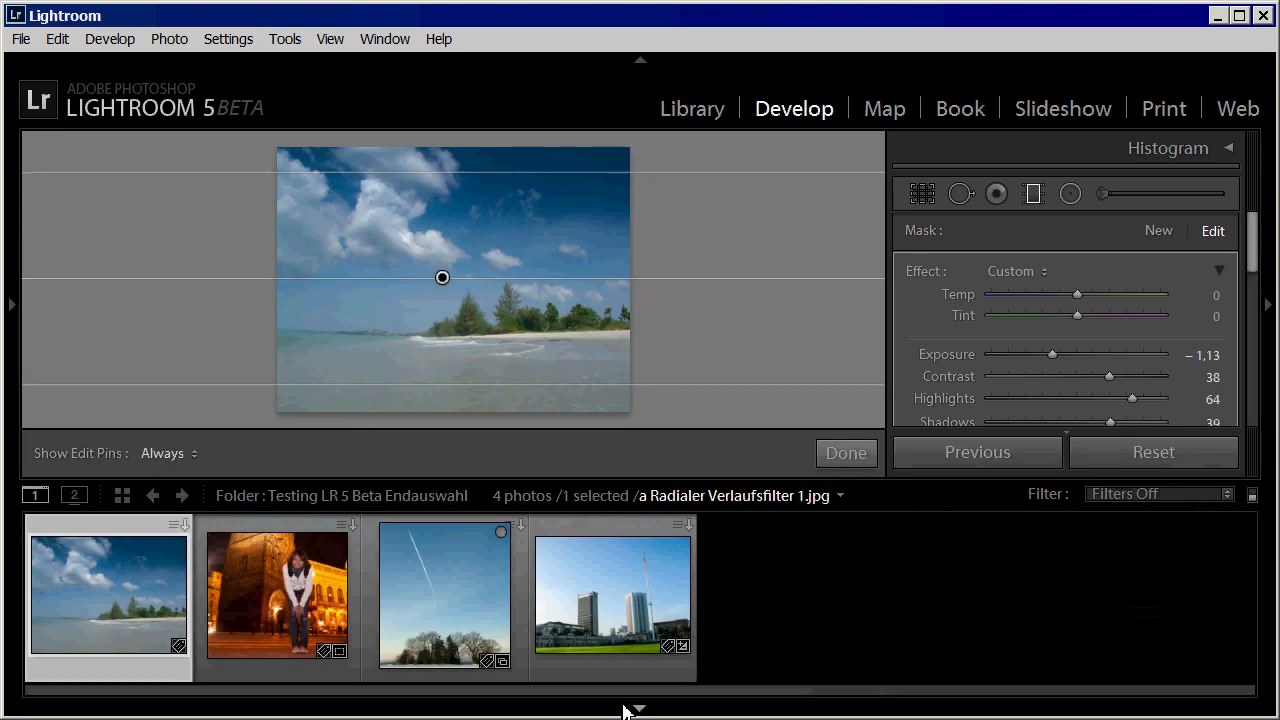
{"action": "left_click", "coordinate": [306, 611]}
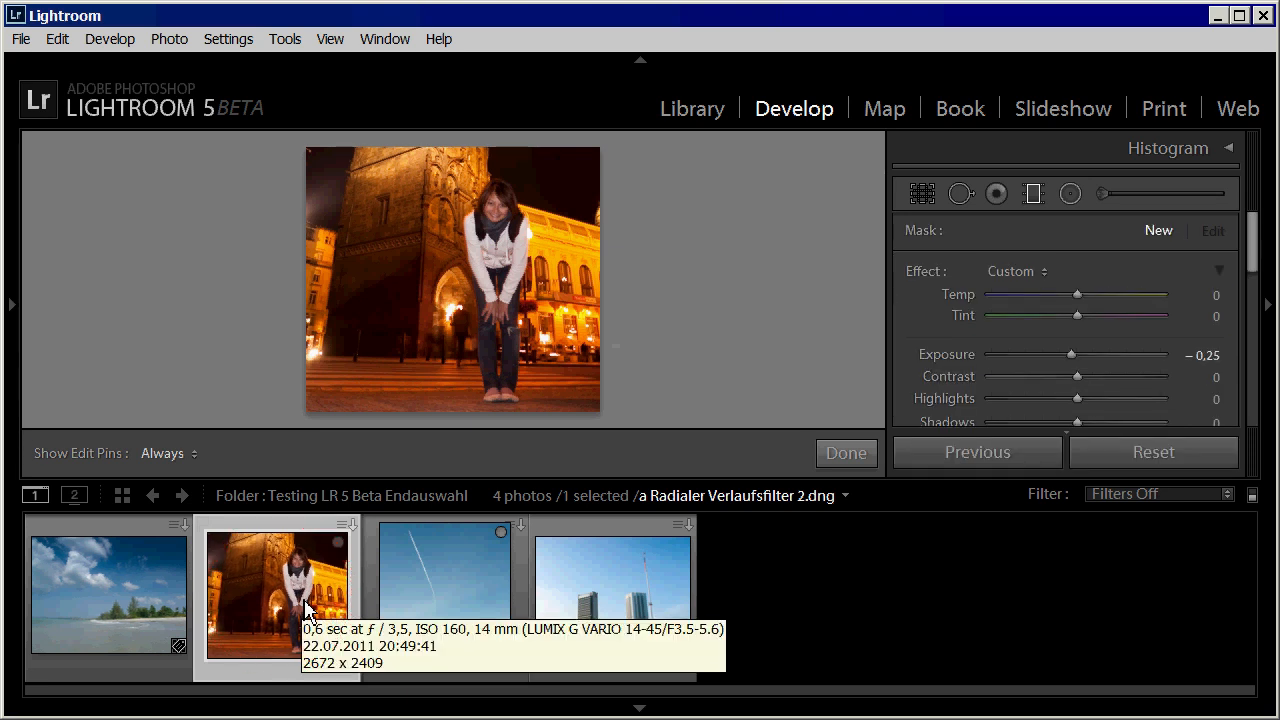
{"action": "left_click", "coordinate": [641, 709]}
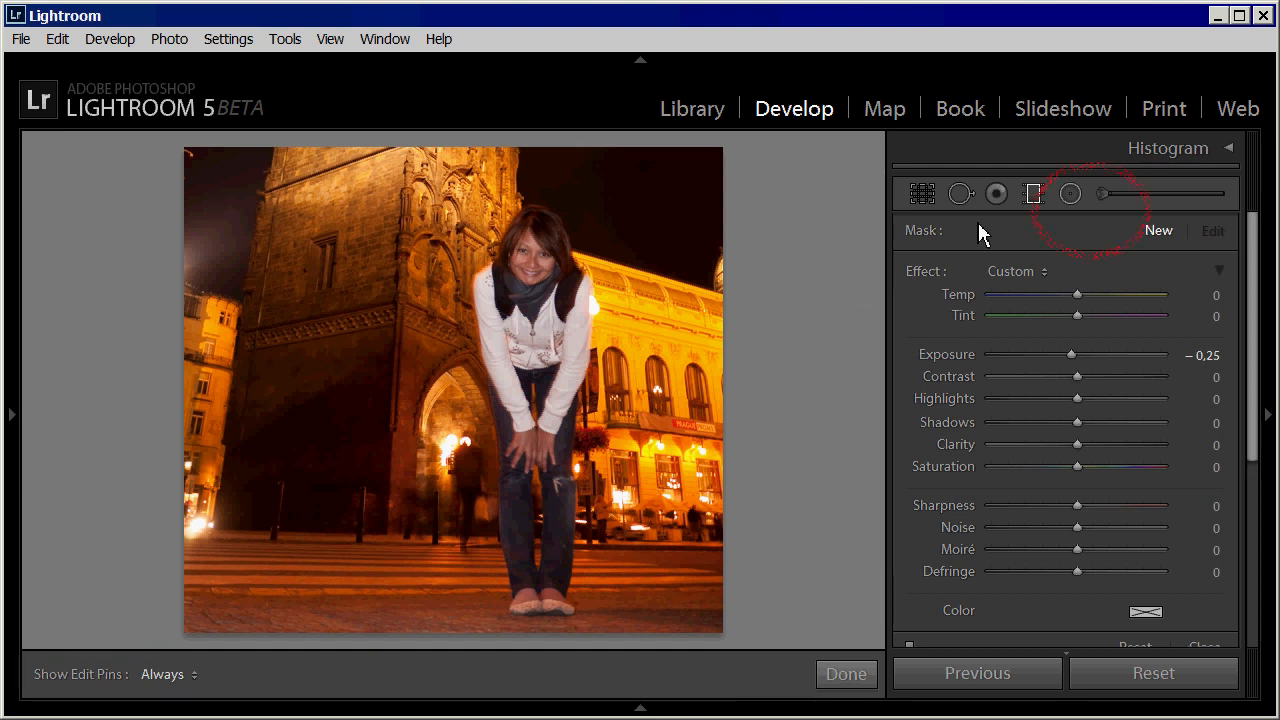
Step: Draw a radial filter around the woman with exposure −1,18, contrast −33, highlights −17, shadows −14, clarity −24, saturation −14 and sharpness −34
{"action": "left_click", "coordinate": [1070, 196]}
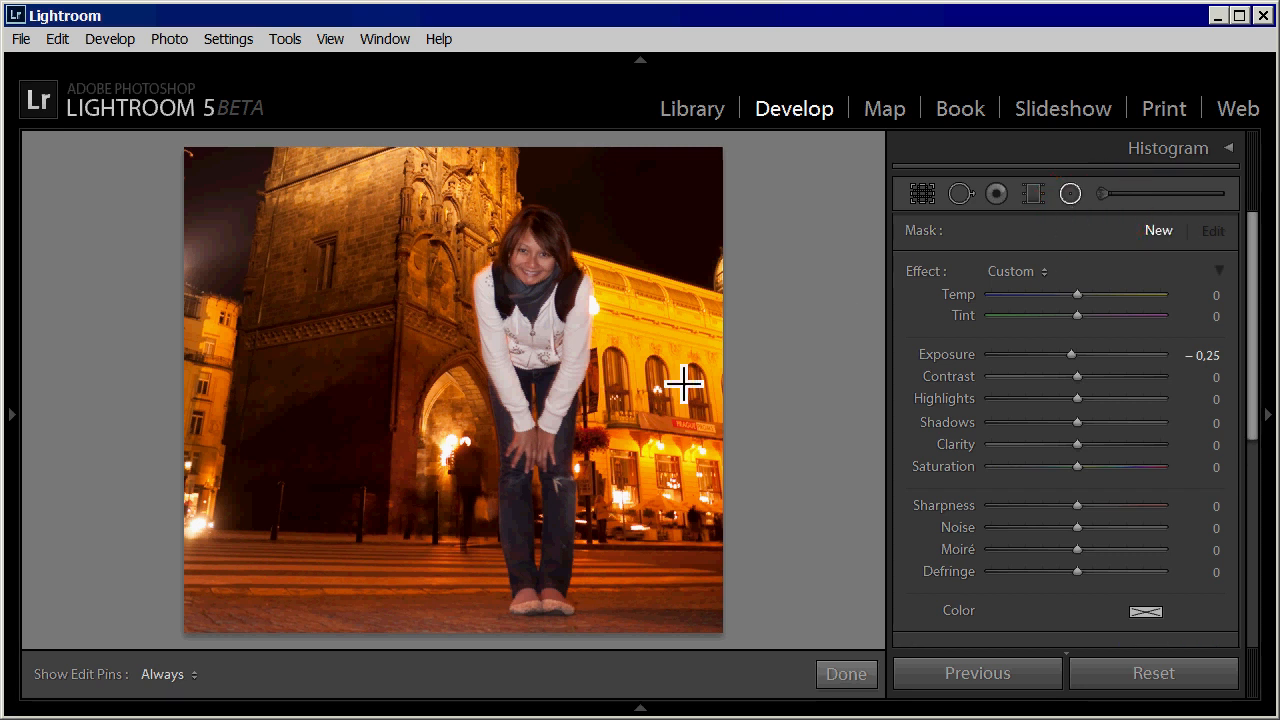
{"action": "mouse_move", "coordinate": [530, 416]}
{"action": "left_mouse_down"}
{"action": "mouse_move", "coordinate": [583, 577]}
{"action": "mouse_move", "coordinate": [627, 638]}
{"action": "left_mouse_up"}
{"action": "left_click_drag", "start_coordinate": [1071, 355], "coordinate": [1052, 508]}
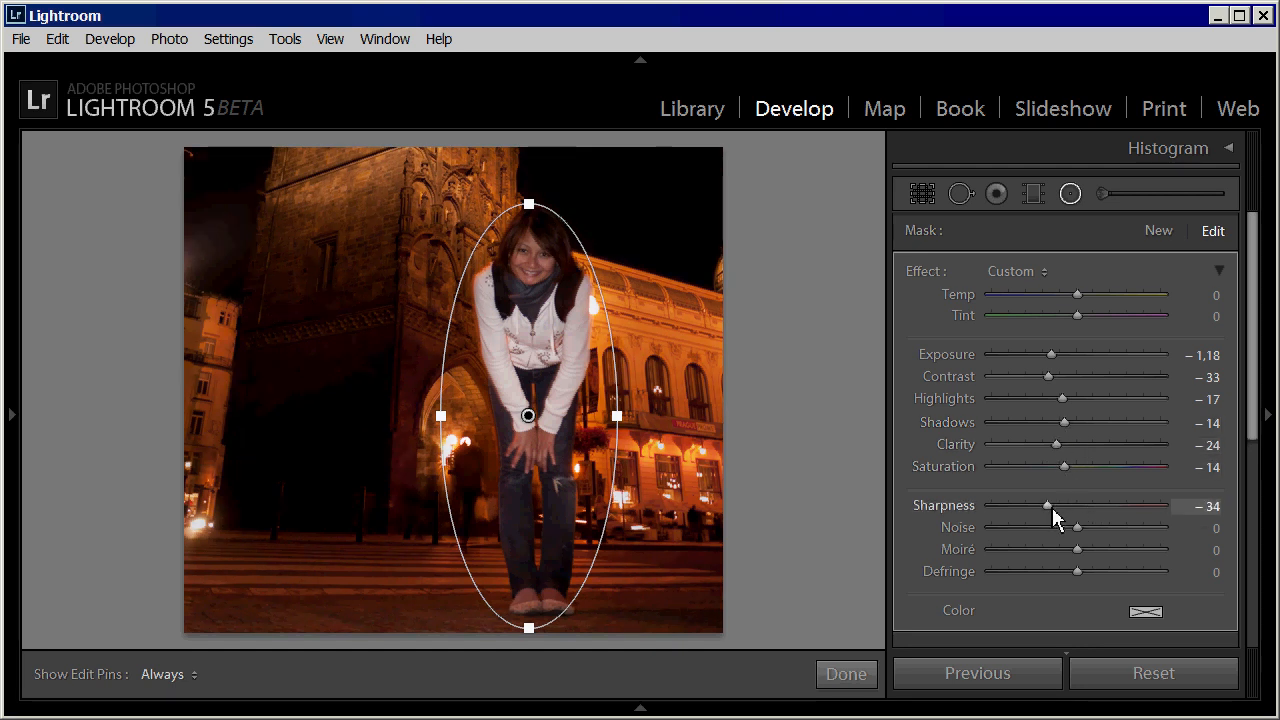
{"action": "left_click_drag", "start_coordinate": [1052, 508], "coordinate": [1052, 508]}
Step: Try inverting the radial filter's mask and turn the inversion off again
{"action": "left_click_drag", "start_coordinate": [1251, 343], "coordinate": [1251, 423]}
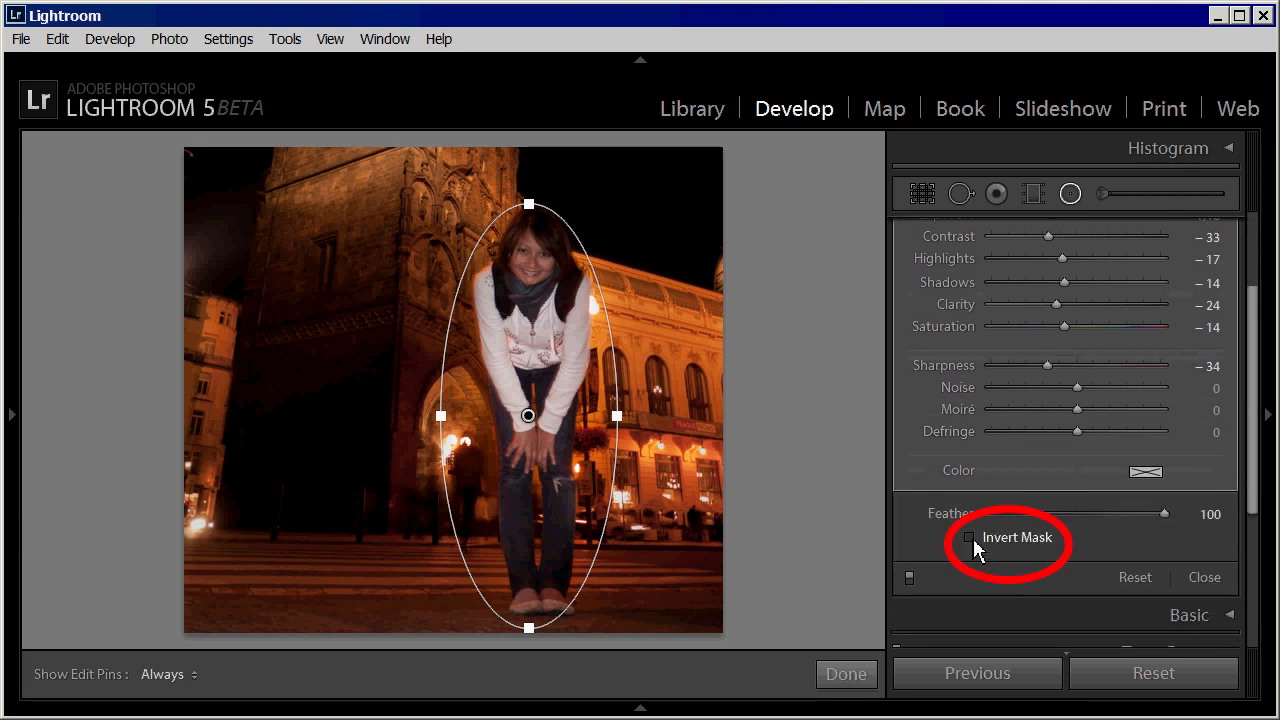
{"action": "left_click", "coordinate": [969, 537]}
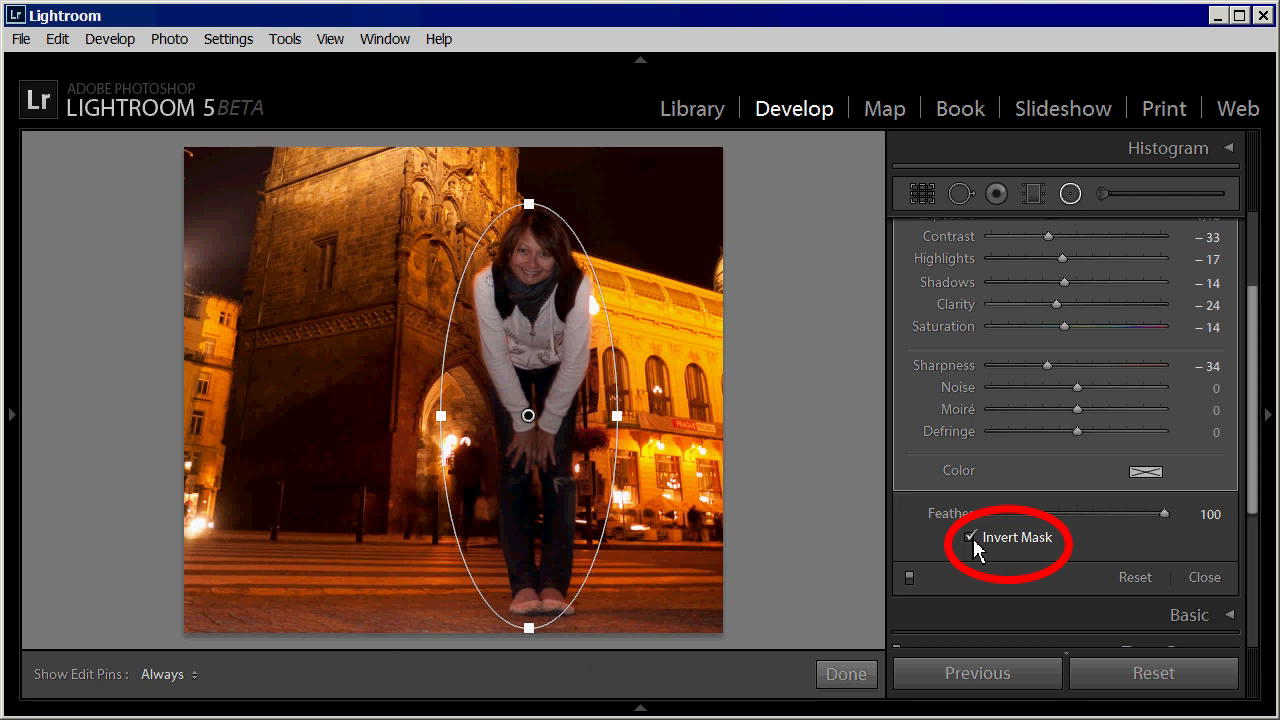
{"action": "left_click", "coordinate": [970, 537]}
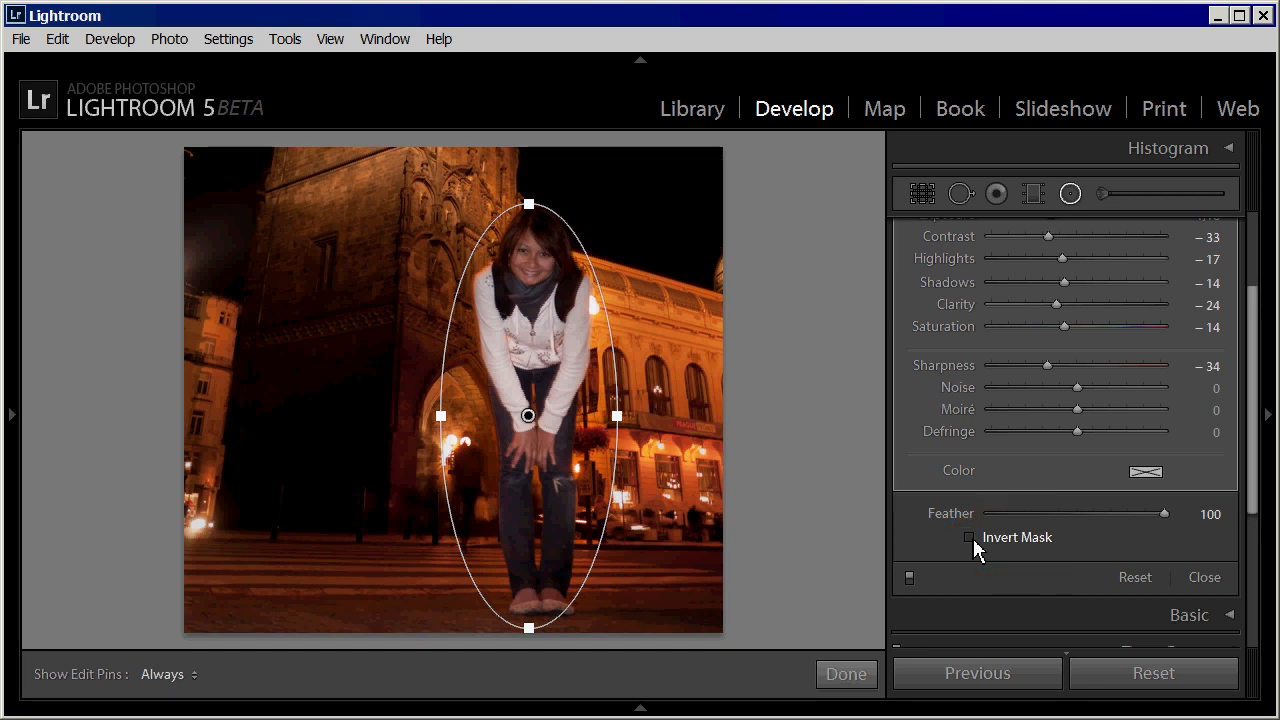
Step: Start a new radial filter with an inverted mask and draw it as a narrower ellipse around the woman
{"action": "left_click_drag", "start_coordinate": [1257, 437], "coordinate": [1262, 362]}
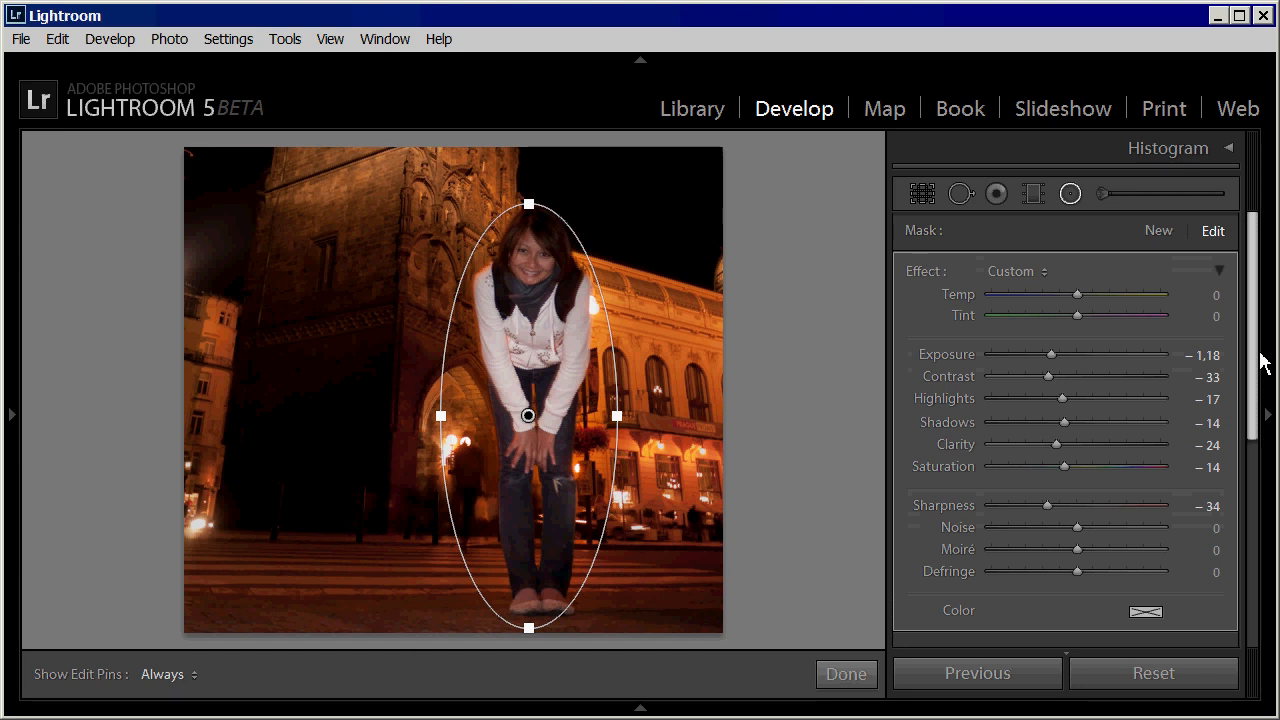
{"action": "left_click", "coordinate": [1160, 232]}
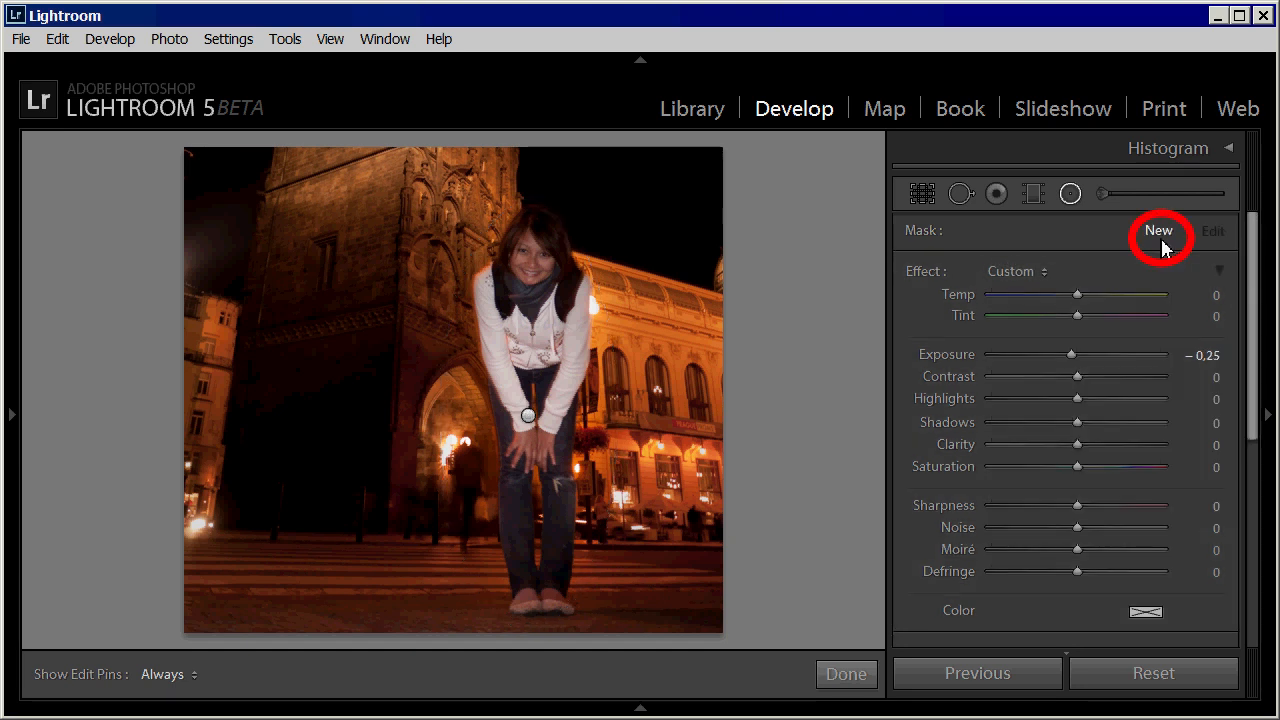
{"action": "left_click_drag", "start_coordinate": [1251, 294], "coordinate": [1258, 384]}
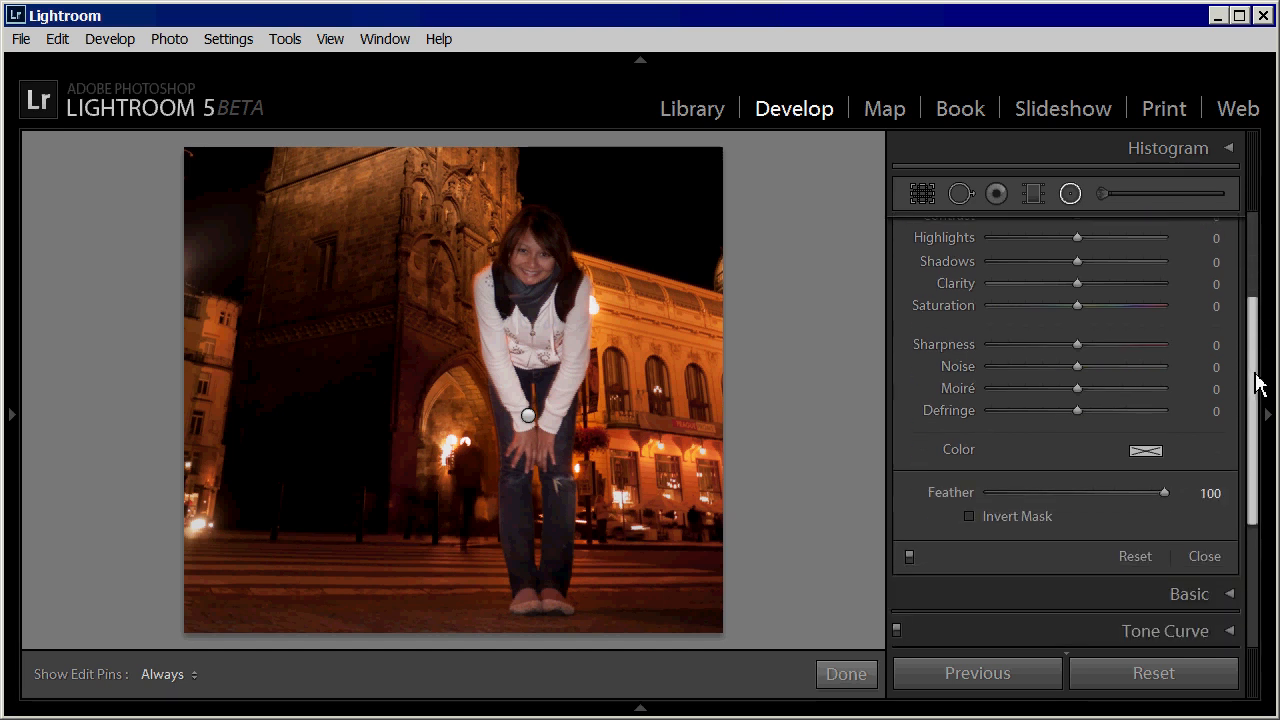
{"action": "left_click", "coordinate": [970, 516]}
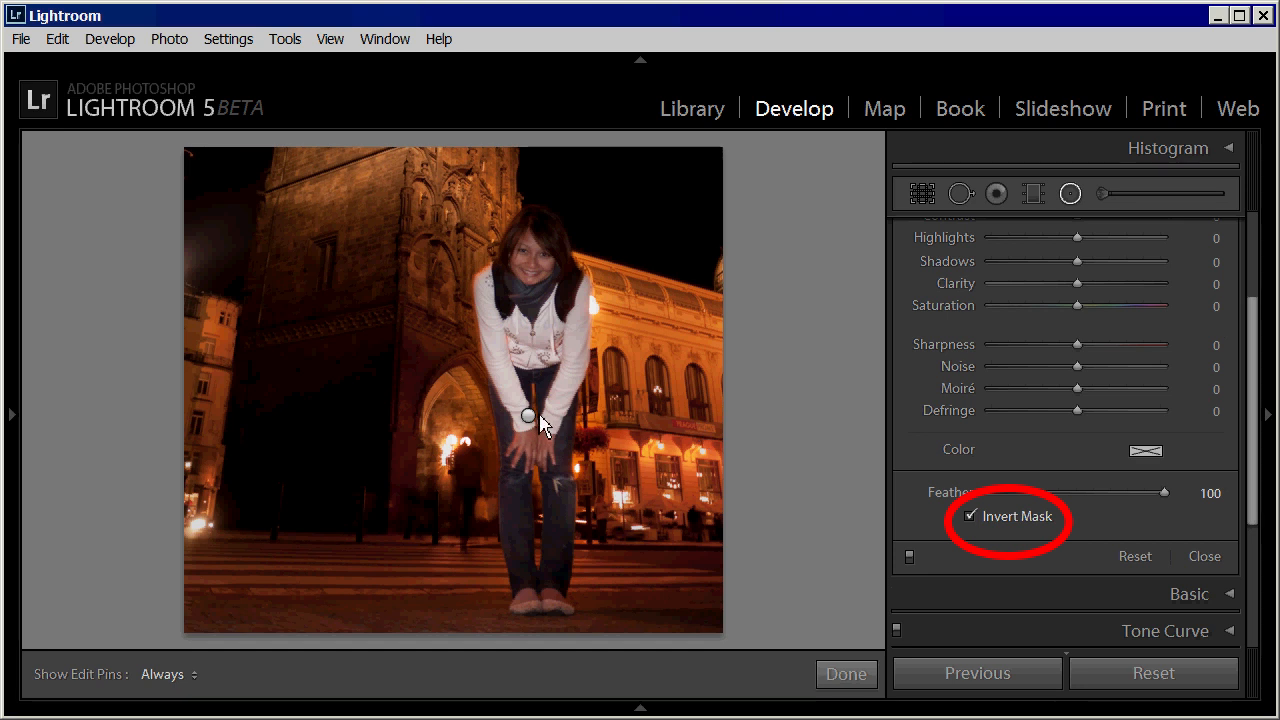
{"action": "mouse_move", "coordinate": [552, 430]}
{"action": "left_mouse_down"}
{"action": "mouse_move", "coordinate": [571, 560]}
{"action": "mouse_move", "coordinate": [609, 594]}
{"action": "mouse_move", "coordinate": [604, 614]}
{"action": "left_mouse_up"}
{"action": "left_click_drag", "start_coordinate": [583, 474], "coordinate": [586, 486]}
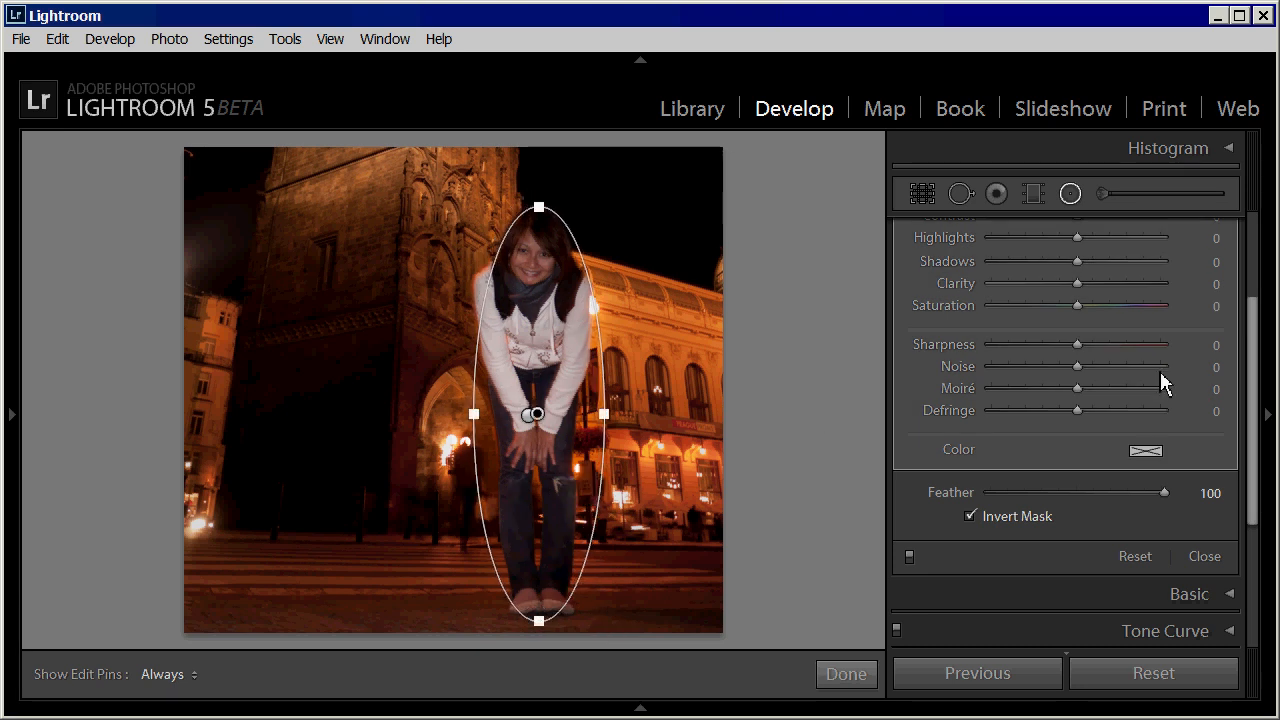
Step: Set the inverted radial filter's exposure to 0,53, contrast and highlights to 14, clarity to 19 and sharpness to 26
{"action": "scroll", "coordinate": [1258, 305], "scroll_direction": "up", "scroll_amount": 3}
{"action": "left_click_drag", "start_coordinate": [1254, 298], "coordinate": [1254, 305]}
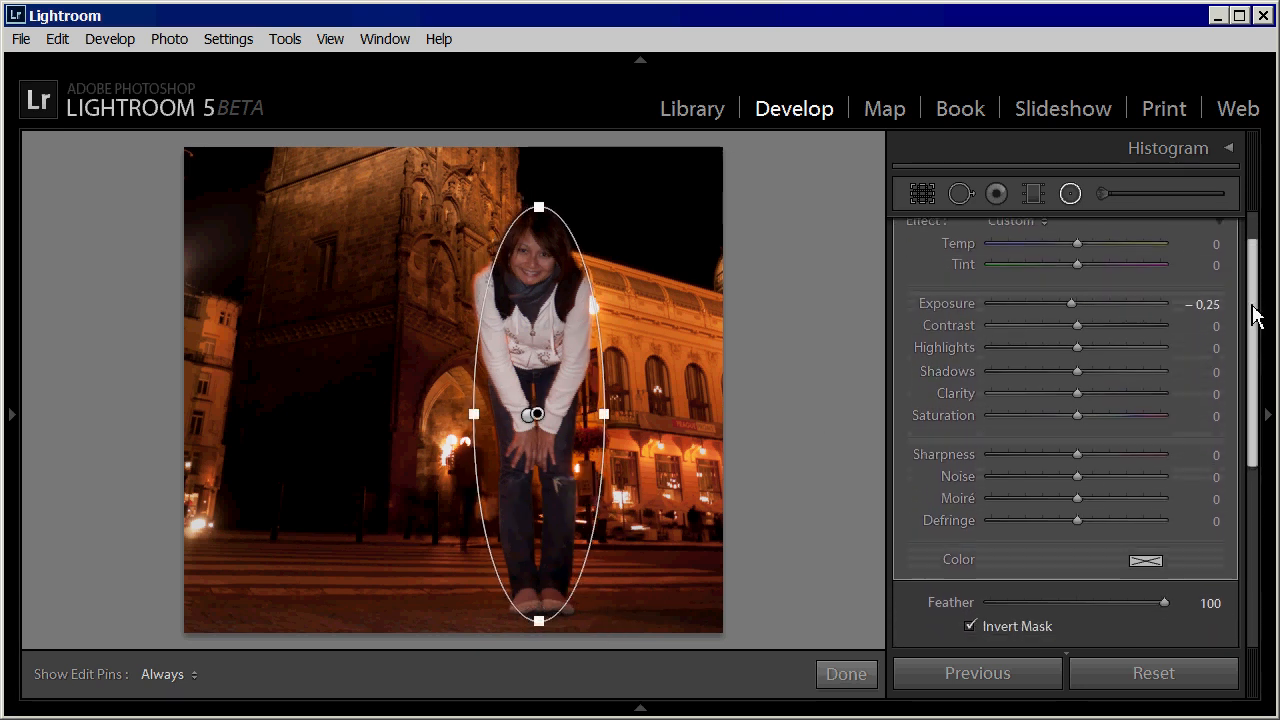
{"action": "left_click_drag", "start_coordinate": [1073, 305], "coordinate": [1090, 348]}
{"action": "left_click_drag", "start_coordinate": [1077, 393], "coordinate": [1093, 394]}
{"action": "left_click_drag", "start_coordinate": [1078, 456], "coordinate": [1101, 457]}
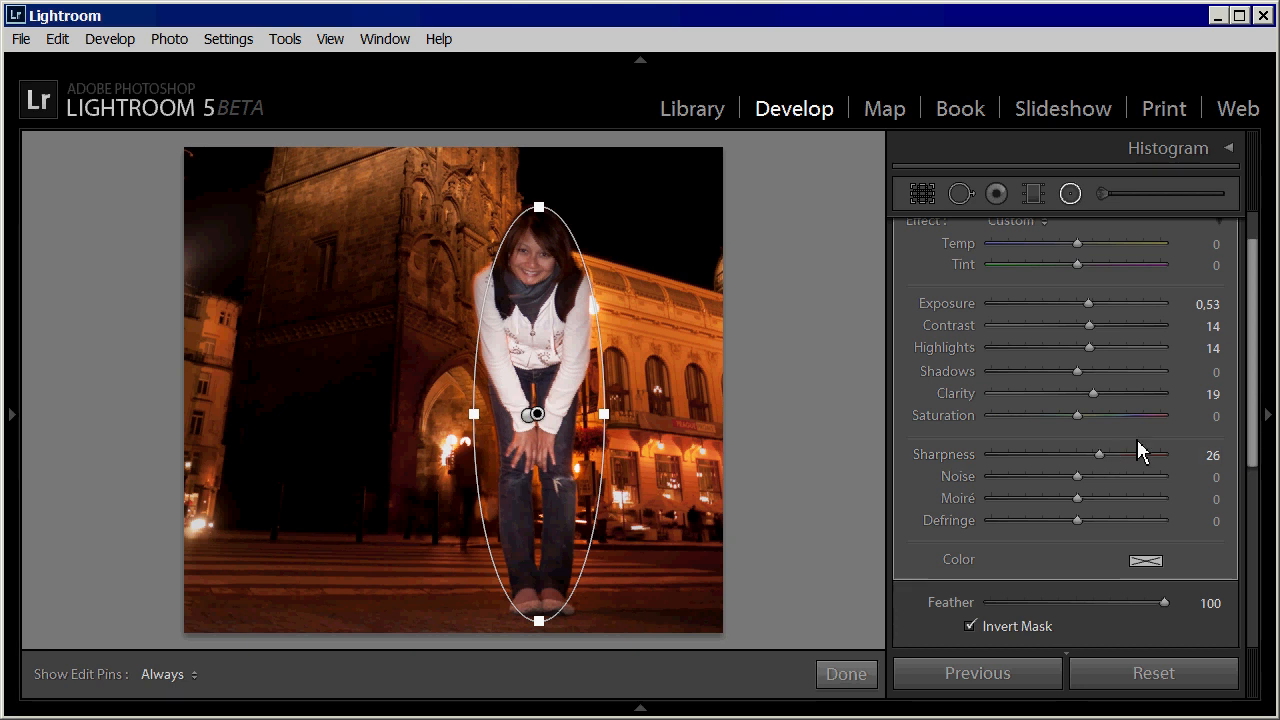
Step: Compare the night photo with the radial filters switched off and on
{"action": "left_click_drag", "start_coordinate": [1256, 380], "coordinate": [1250, 480]}
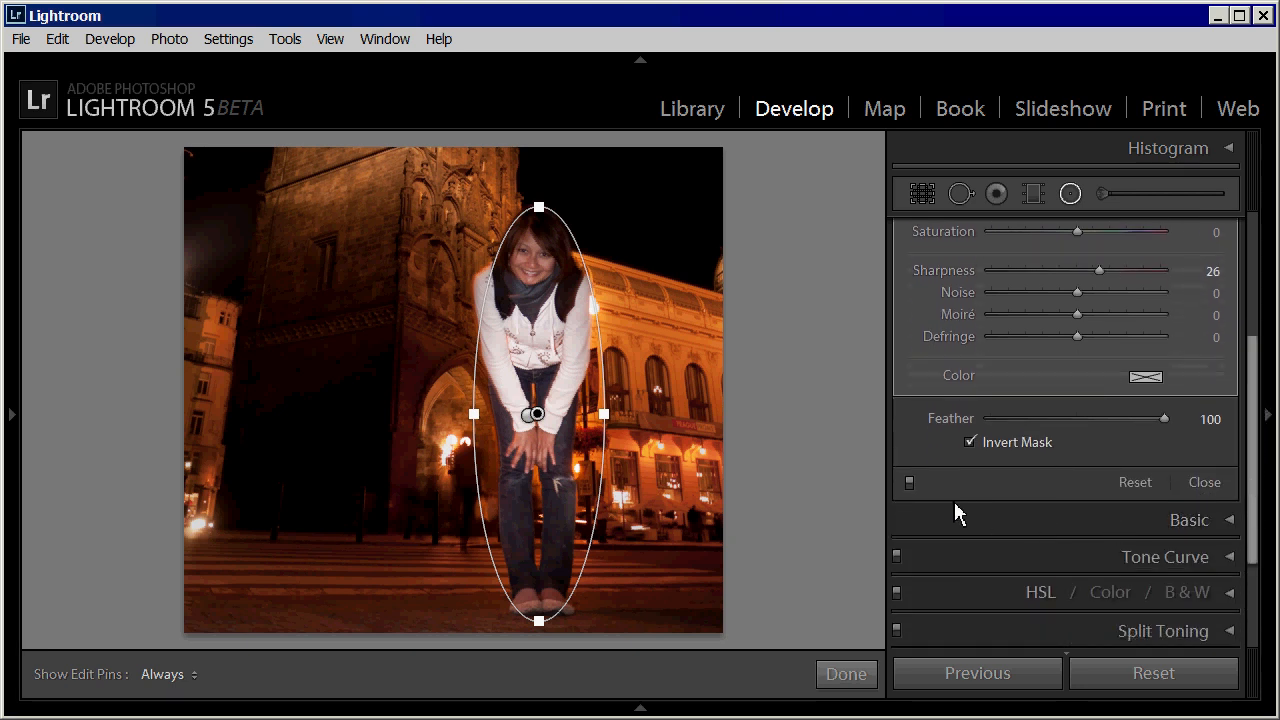
{"action": "left_click", "coordinate": [911, 485]}
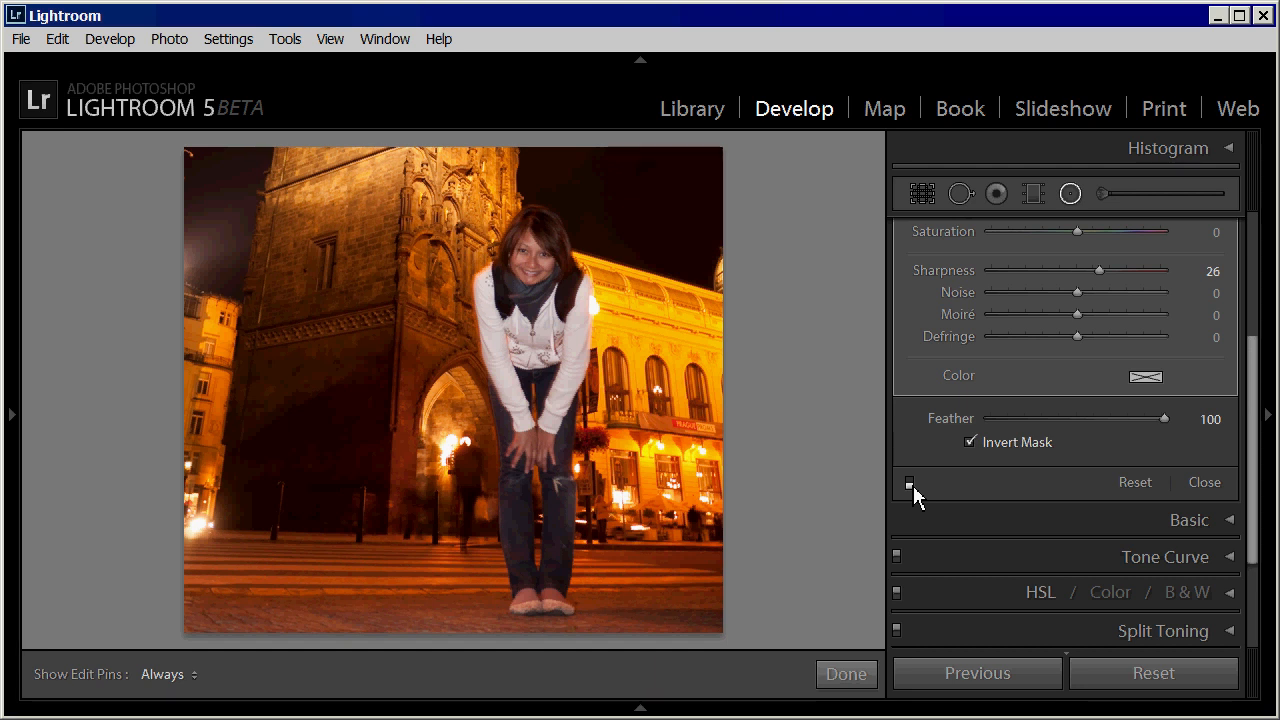
{"action": "left_click", "coordinate": [910, 485]}
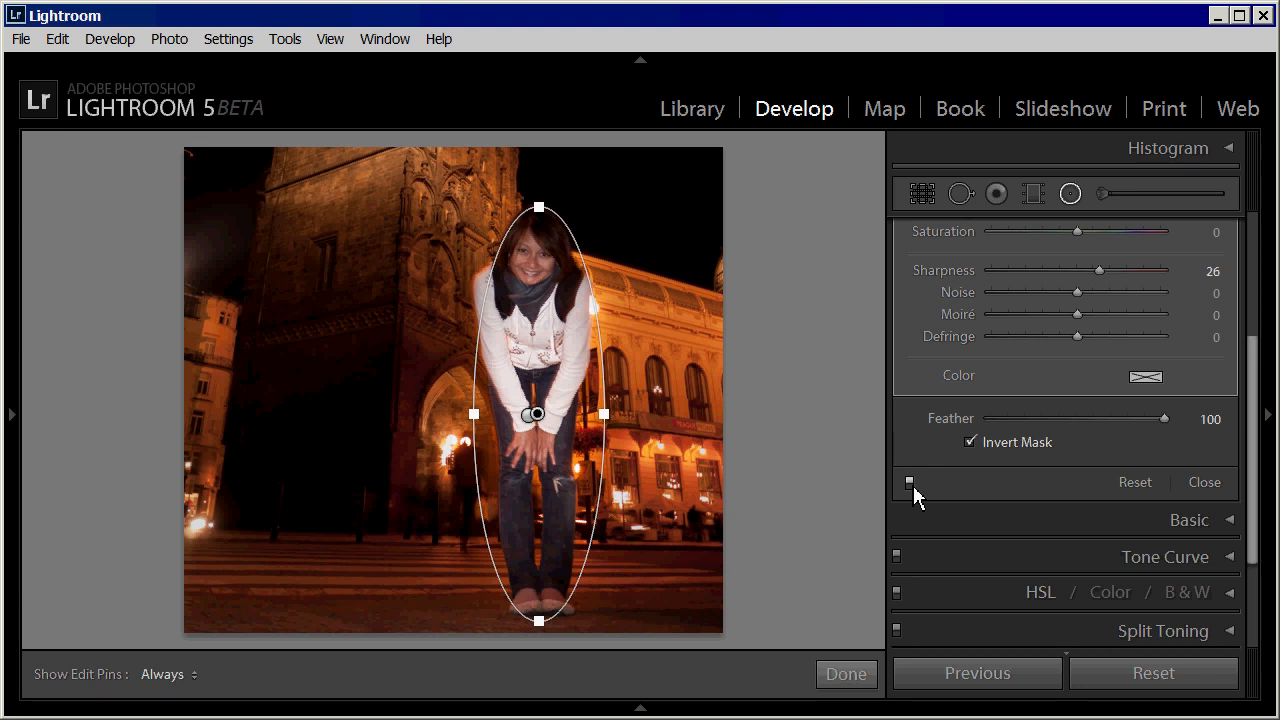
Step: Switch to the contrail photo b Fleckenretusche.jpg and hide the photo strip
{"action": "left_click", "coordinate": [641, 707]}
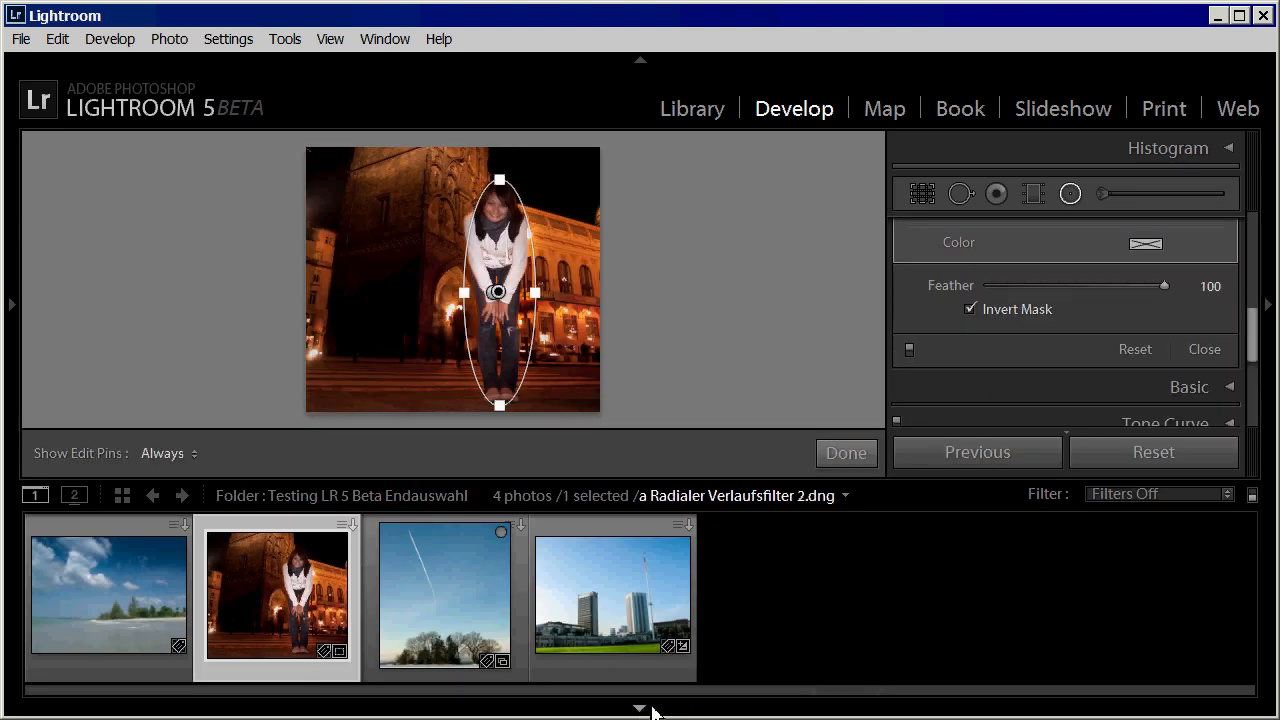
{"action": "left_click", "coordinate": [462, 585]}
{"action": "left_click", "coordinate": [641, 707]}
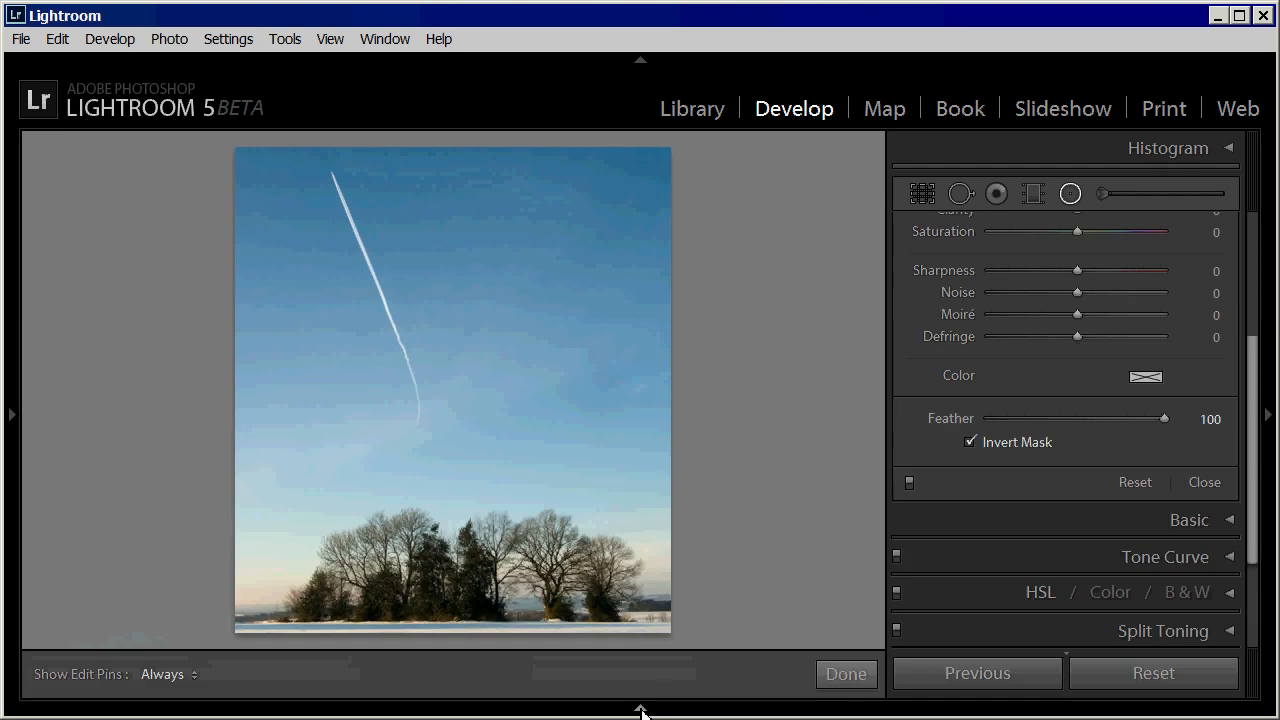
Step: Heal a circular spot of size 87 on the upper contrail, sampling clear sky above and to its right
{"action": "left_click", "coordinate": [961, 201]}
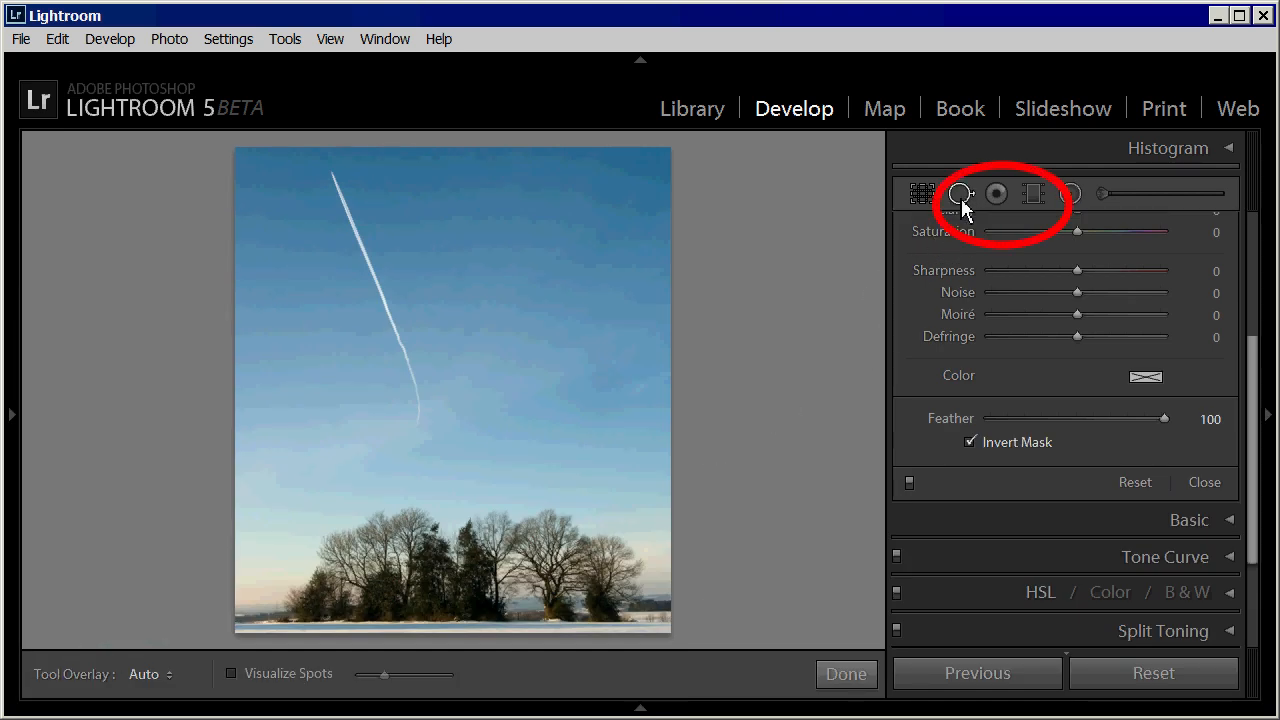
{"action": "left_click", "coordinate": [360, 255]}
{"action": "mouse_move", "coordinate": [455, 272]}
{"action": "left_mouse_down"}
{"action": "mouse_move", "coordinate": [488, 244]}
{"action": "mouse_move", "coordinate": [506, 286]}
{"action": "mouse_move", "coordinate": [492, 208]}
{"action": "left_mouse_up"}
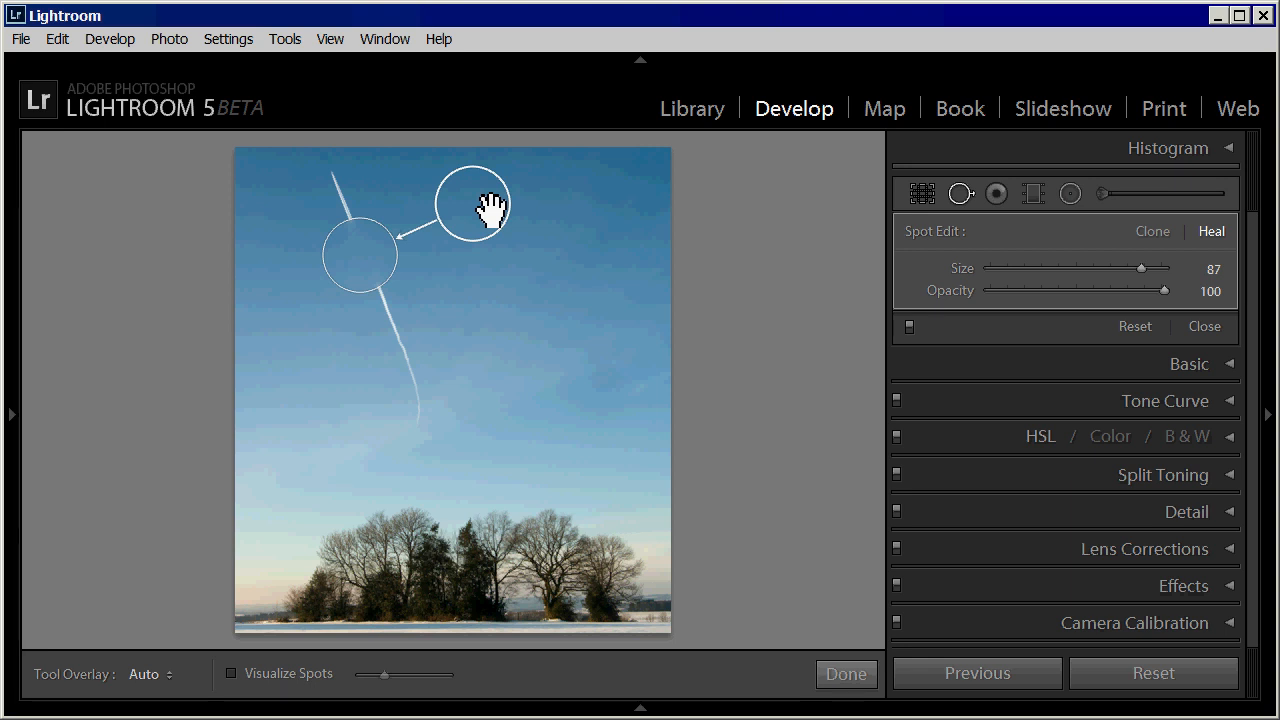
Step: Set the healing size to 73 and paint out the whole contrail, sampling the clear sky to its right
{"action": "left_click_drag", "start_coordinate": [1142, 267], "coordinate": [1117, 266]}
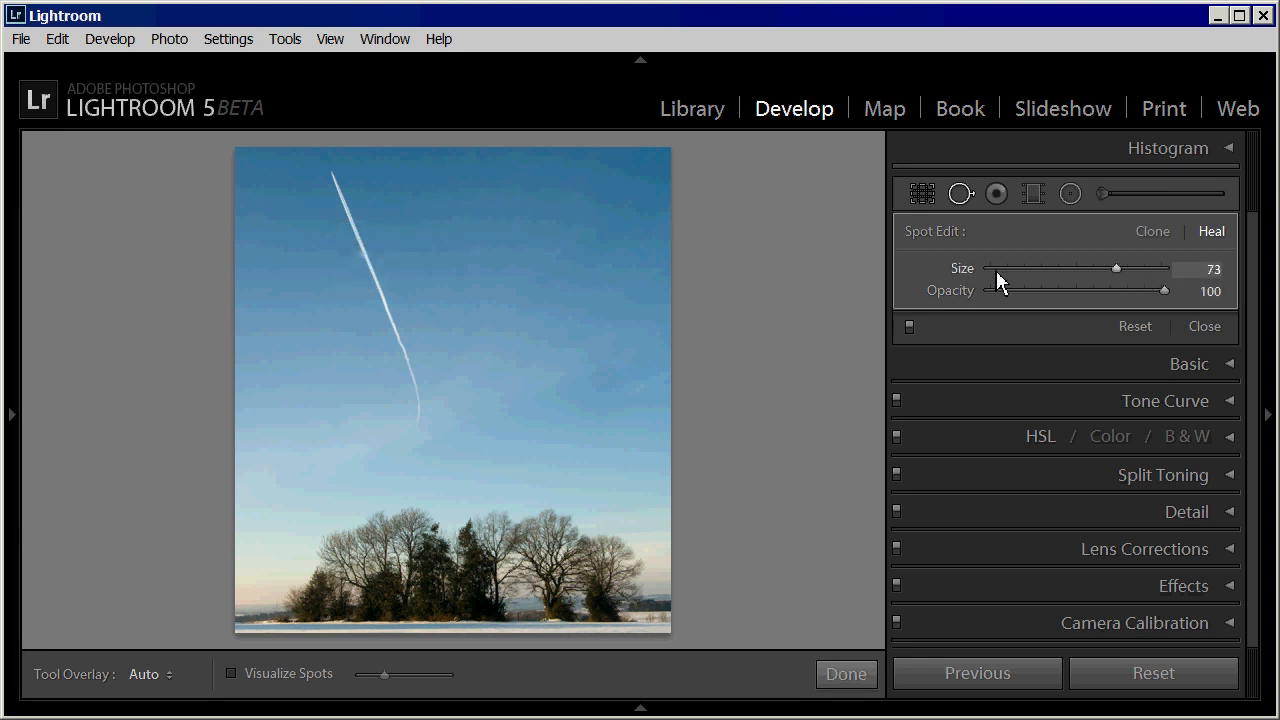
{"action": "mouse_move", "coordinate": [332, 170]}
{"action": "left_mouse_down"}
{"action": "mouse_move", "coordinate": [416, 365]}
{"action": "mouse_move", "coordinate": [426, 432]}
{"action": "left_mouse_up"}
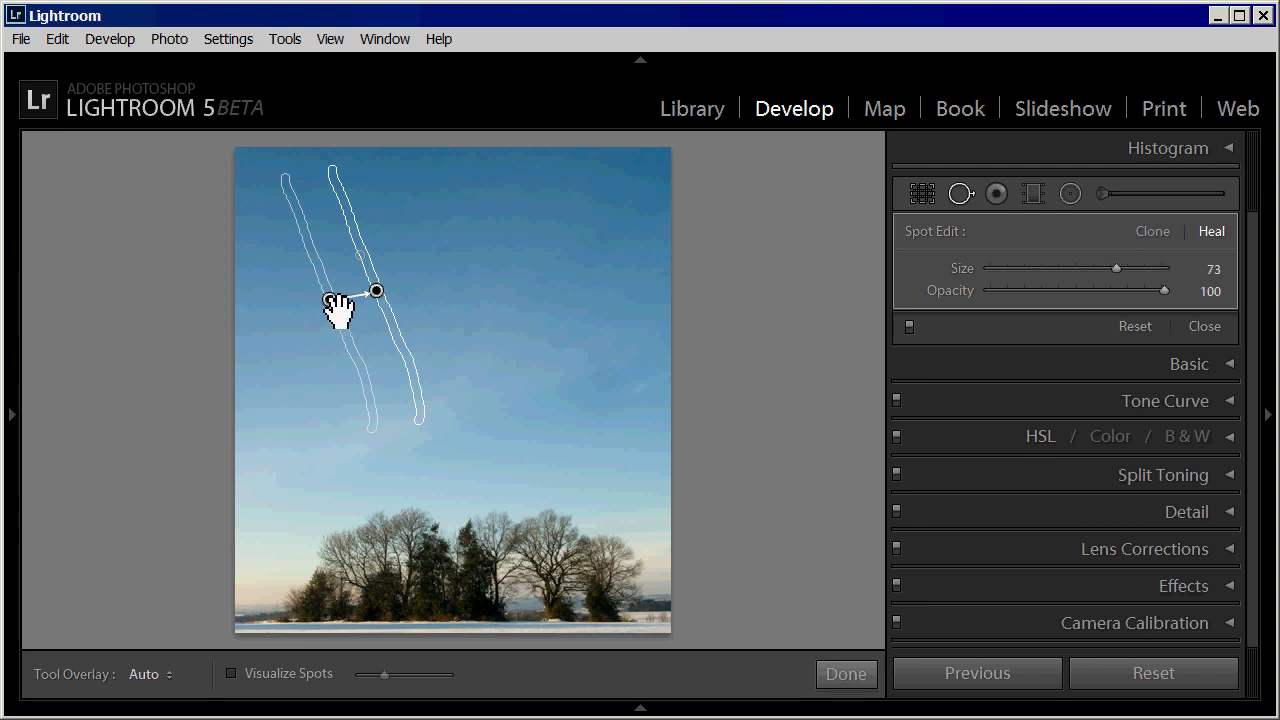
{"action": "left_click_drag", "start_coordinate": [336, 306], "coordinate": [443, 281]}
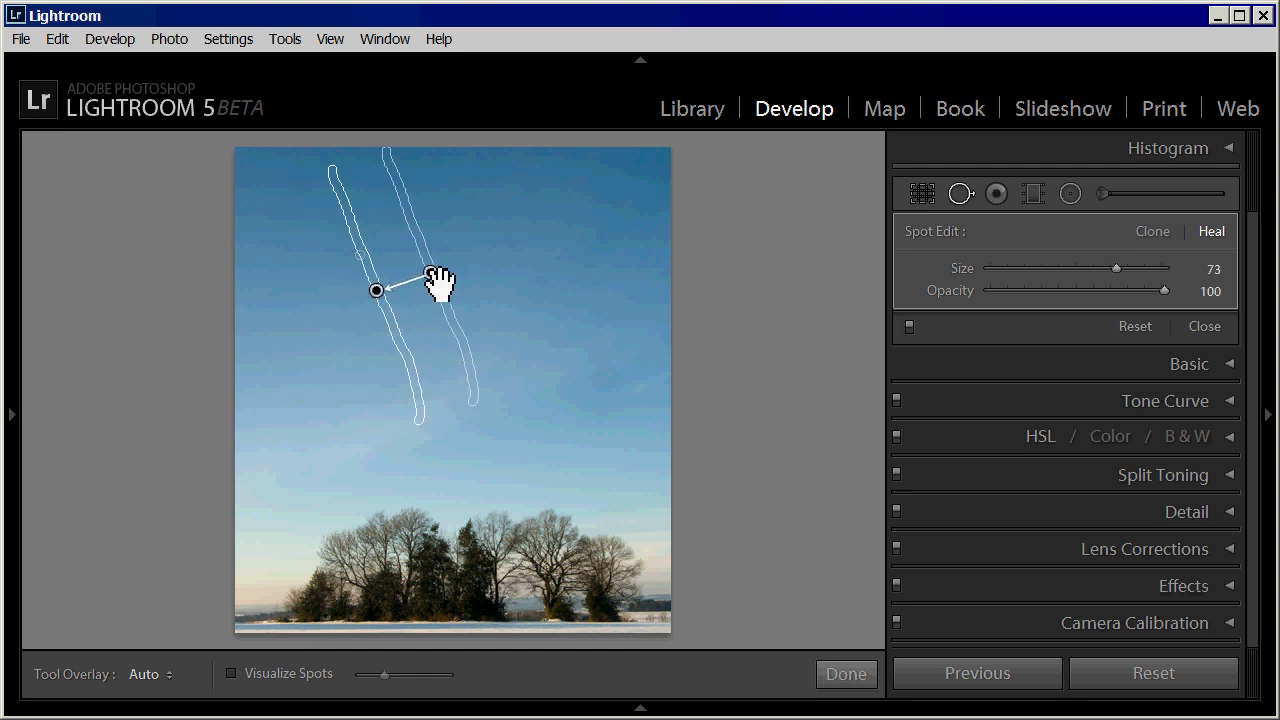
Step: Switch to the skyline photo c Aufrichten.JPG and hide the photo strip
{"action": "left_click", "coordinate": [640, 708]}
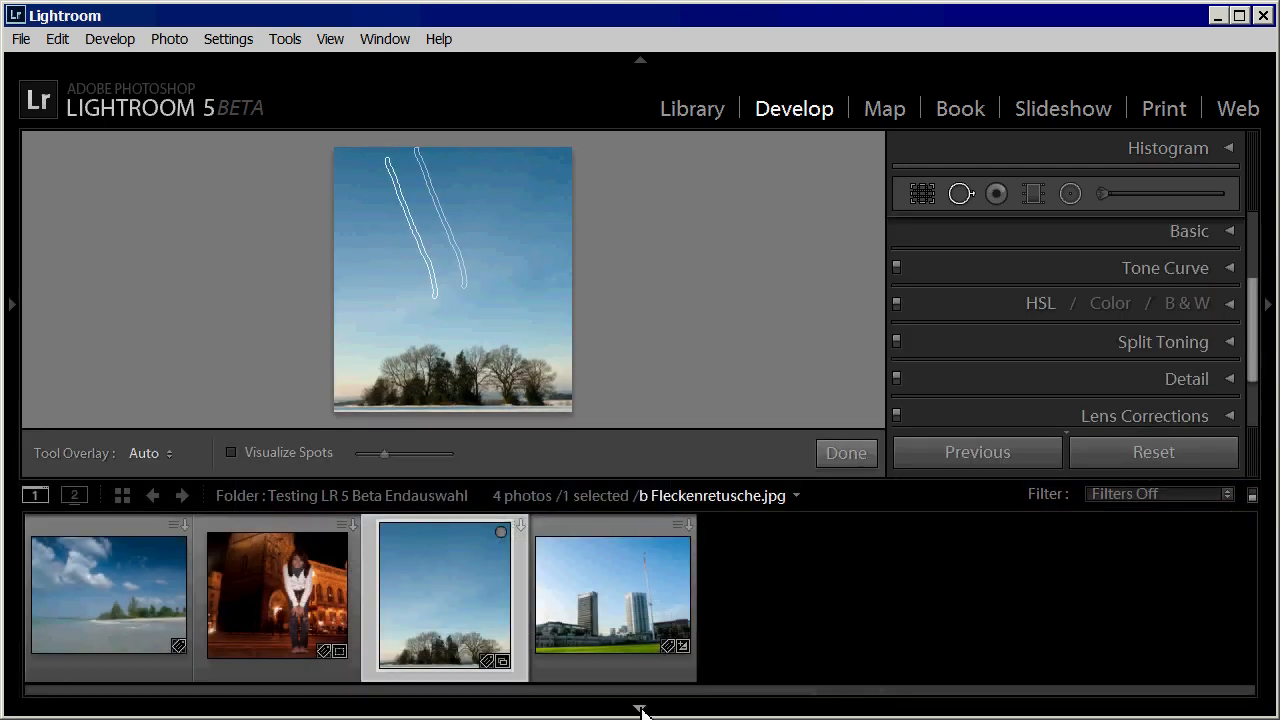
{"action": "left_click", "coordinate": [612, 610]}
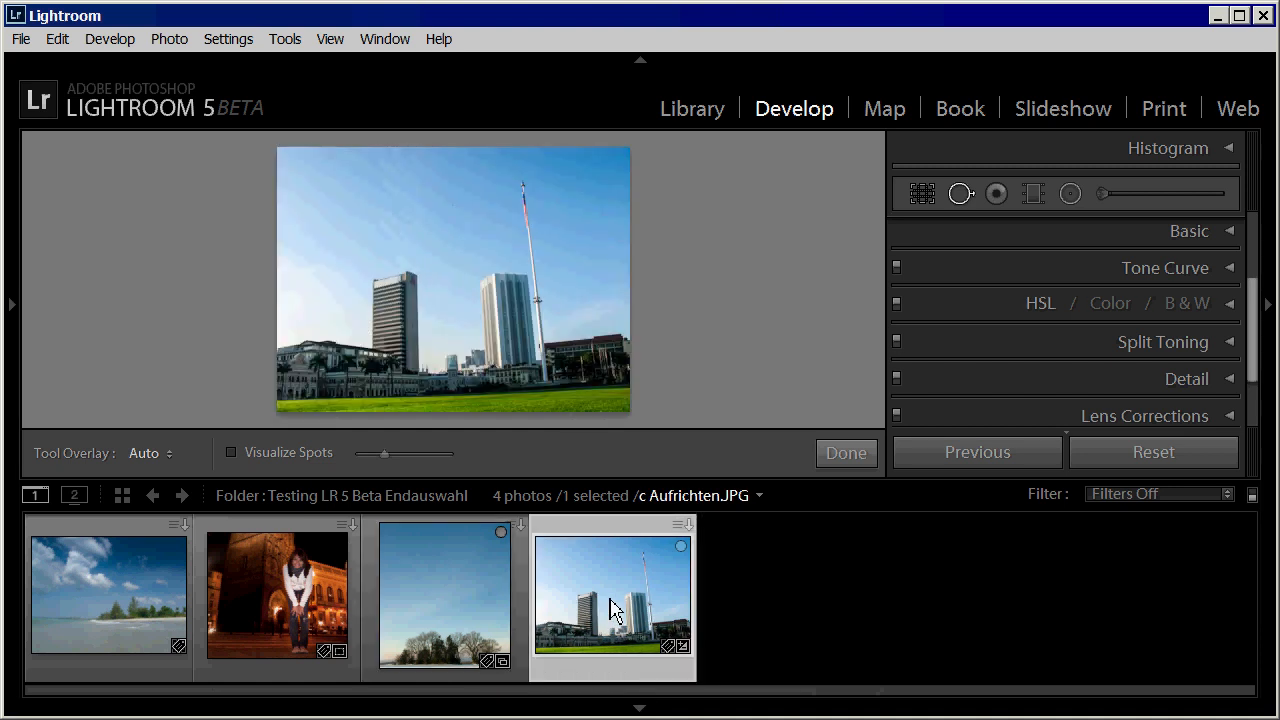
{"action": "left_click", "coordinate": [640, 708]}
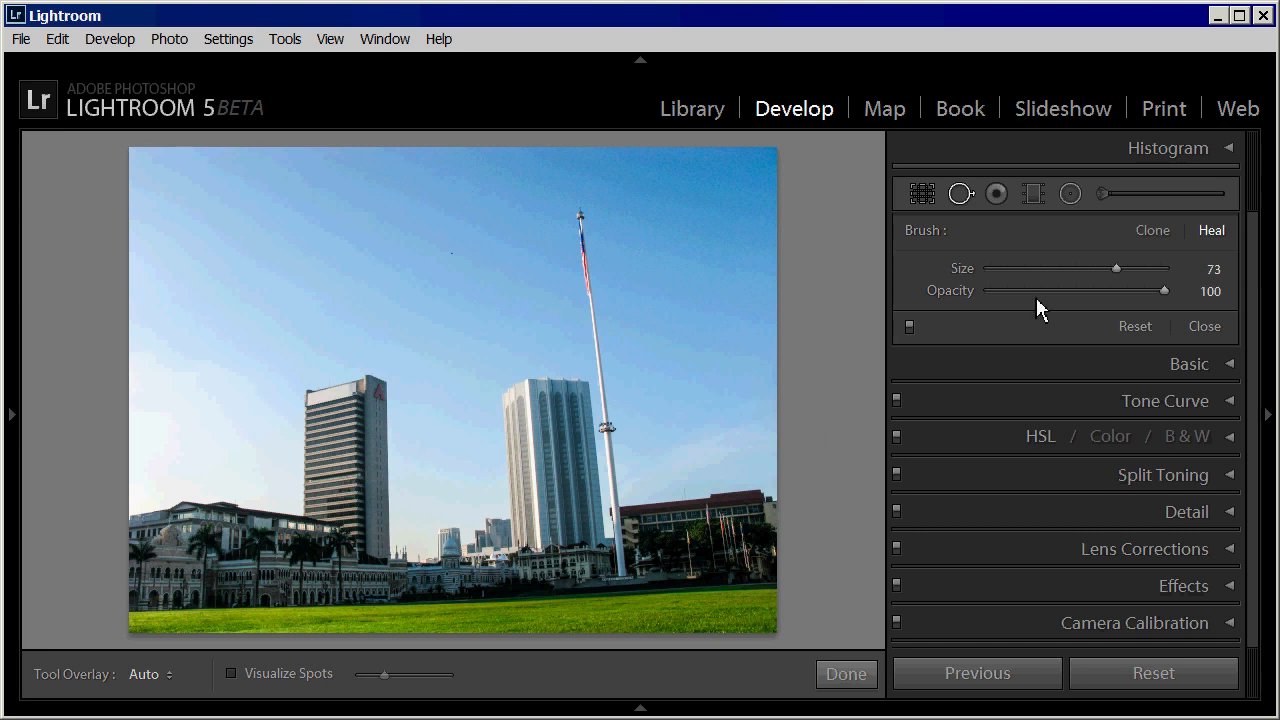
Step: Try the Auto, Level and Vertical Upright lens corrections on the skyline photo, and finally apply Full
{"action": "left_click", "coordinate": [1232, 554]}
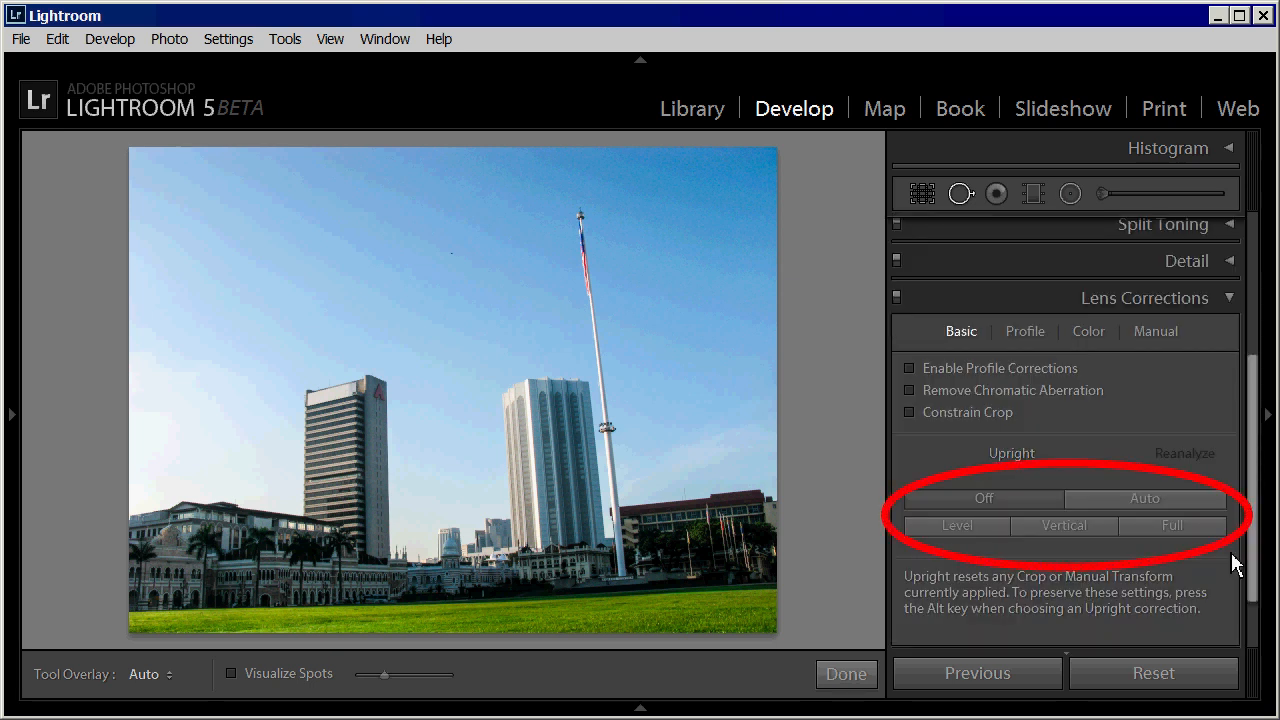
{"action": "left_click", "coordinate": [1176, 500]}
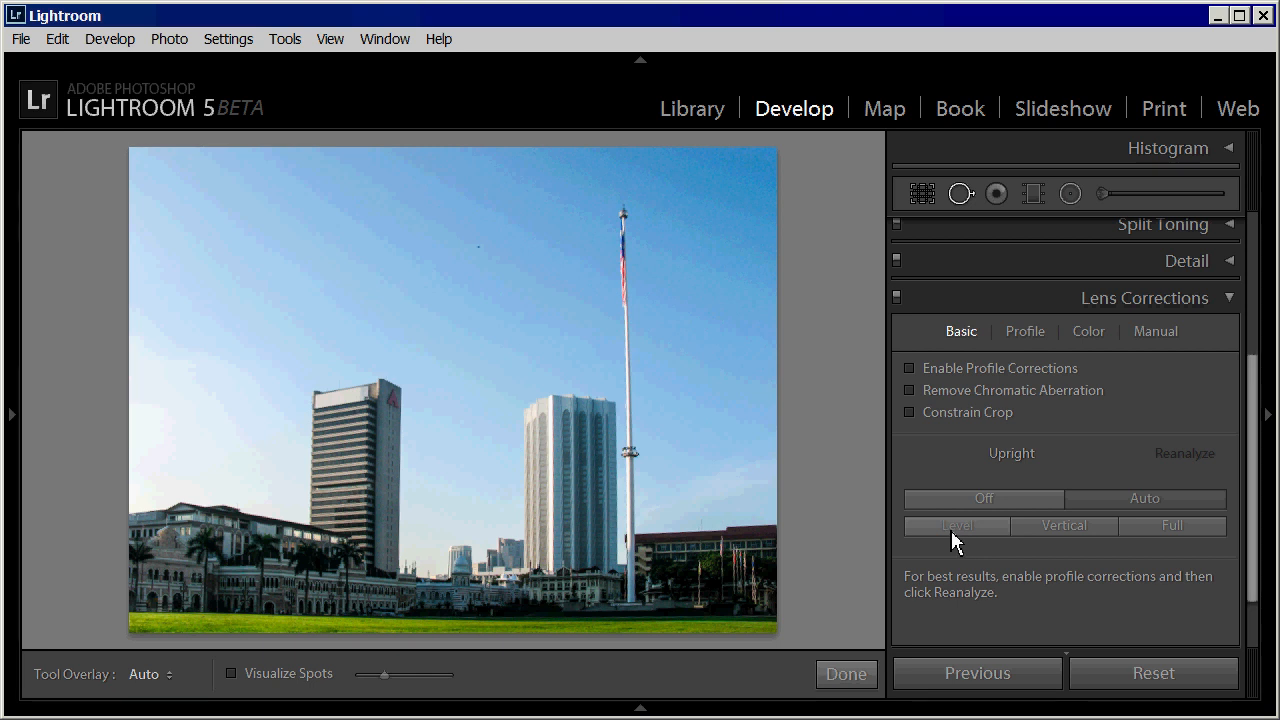
{"action": "left_click", "coordinate": [953, 534]}
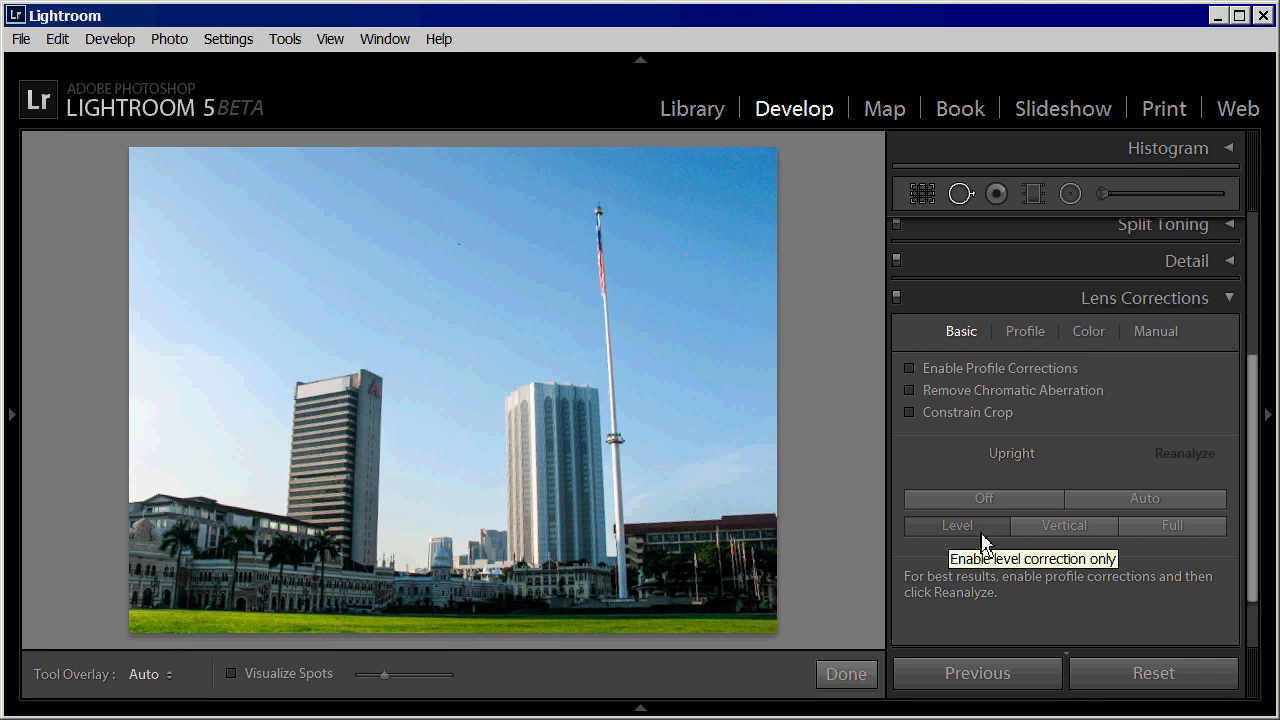
{"action": "left_click", "coordinate": [1040, 528]}
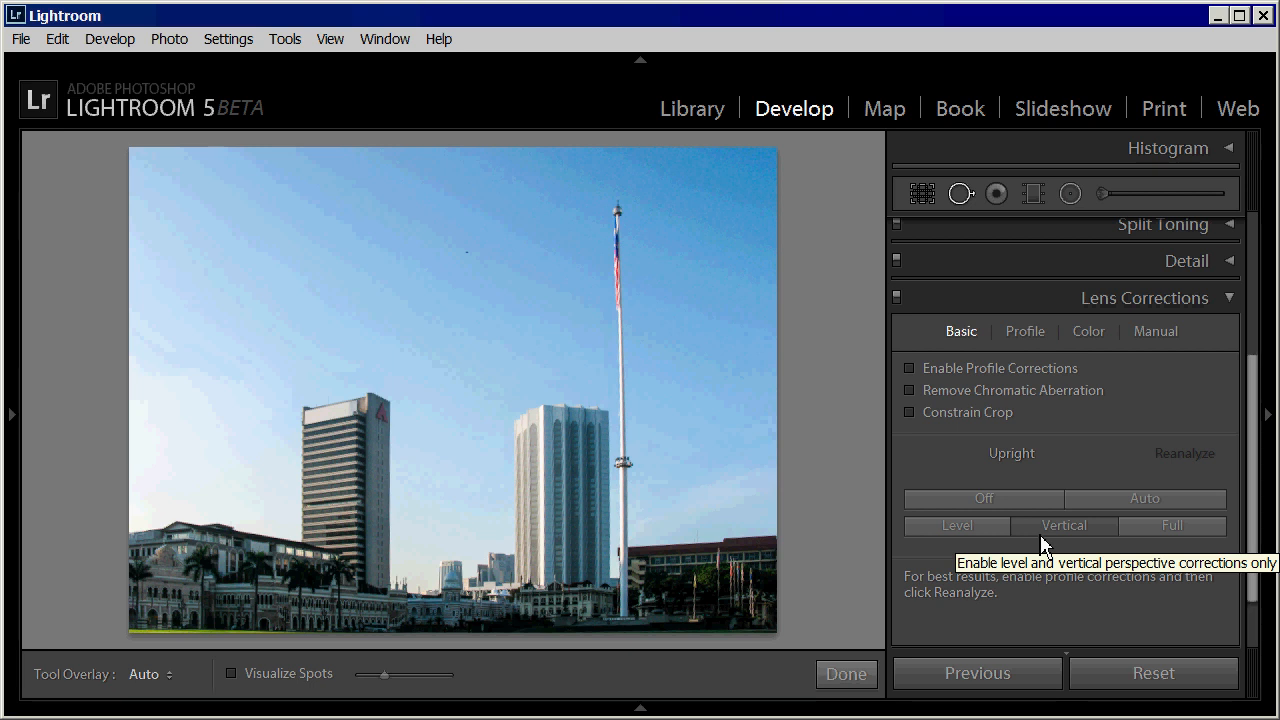
{"action": "left_click", "coordinate": [1150, 543]}
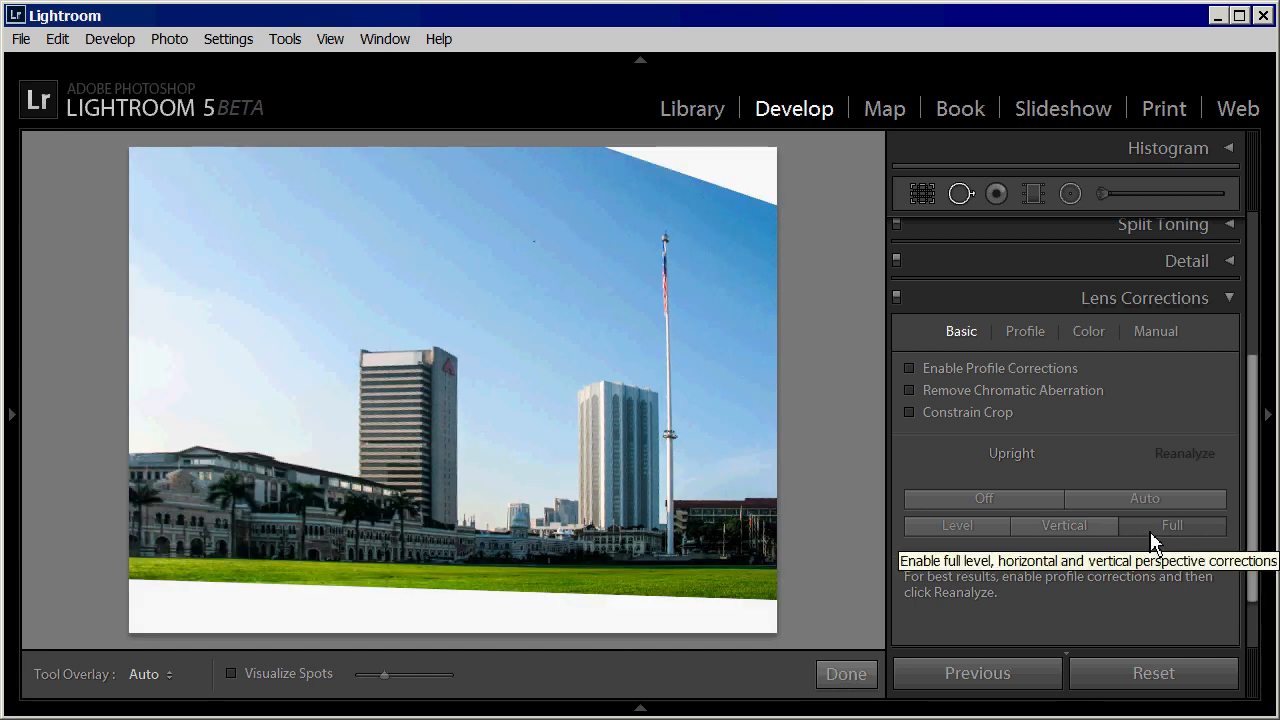
Step: Apply the Auto Upright correction to the skyline photo and increase its Aspect value in the manual lens corrections
{"action": "left_click", "coordinate": [1183, 501]}
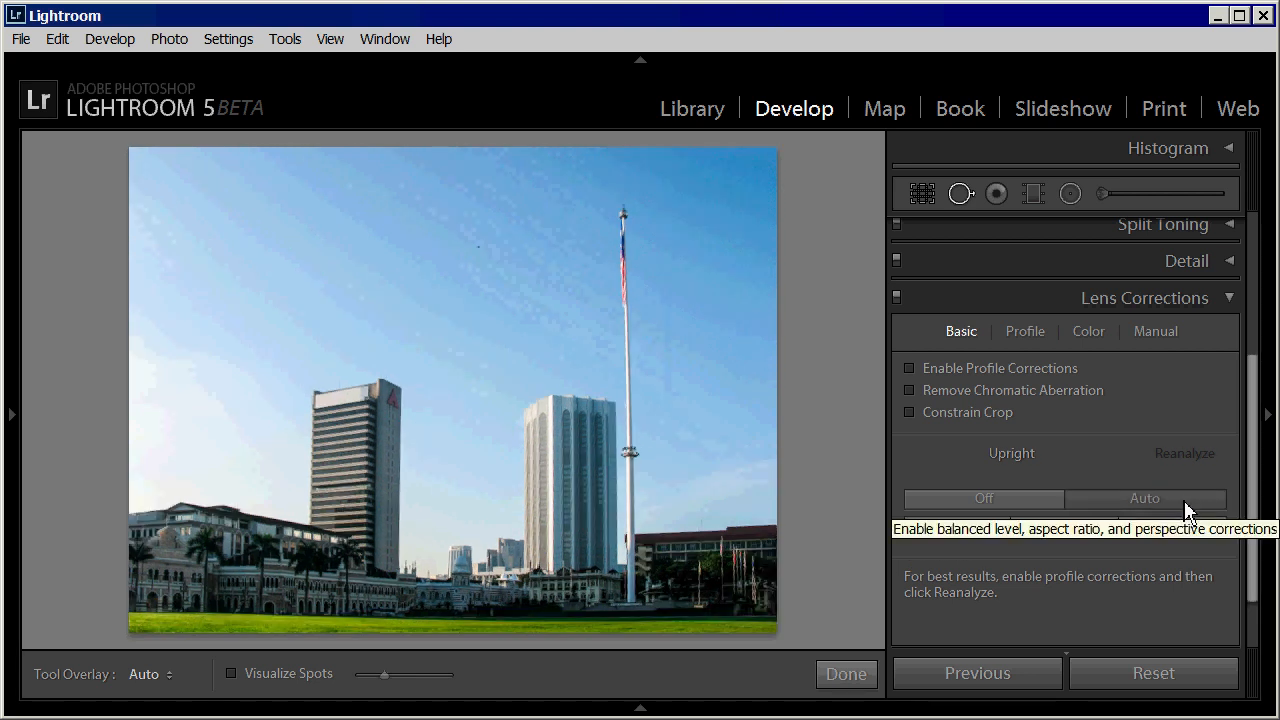
{"action": "left_click", "coordinate": [1153, 335]}
{"action": "left_click", "coordinate": [1081, 514]}
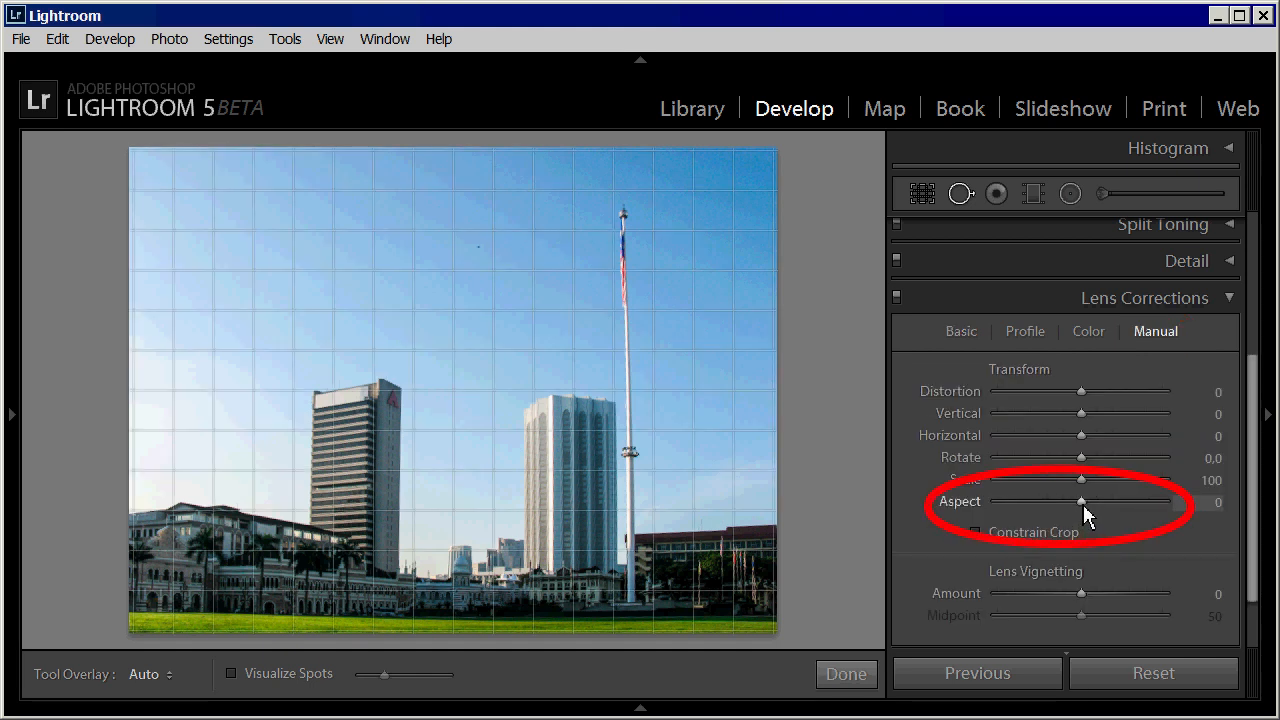
{"action": "mouse_move", "coordinate": [1083, 505]}
{"action": "left_mouse_down"}
{"action": "mouse_move", "coordinate": [1113, 508]}
{"action": "mouse_move", "coordinate": [1038, 514]}
{"action": "mouse_move", "coordinate": [1113, 509]}
{"action": "mouse_move", "coordinate": [1143, 528]}
{"action": "mouse_move", "coordinate": [1145, 512]}
{"action": "left_mouse_up"}
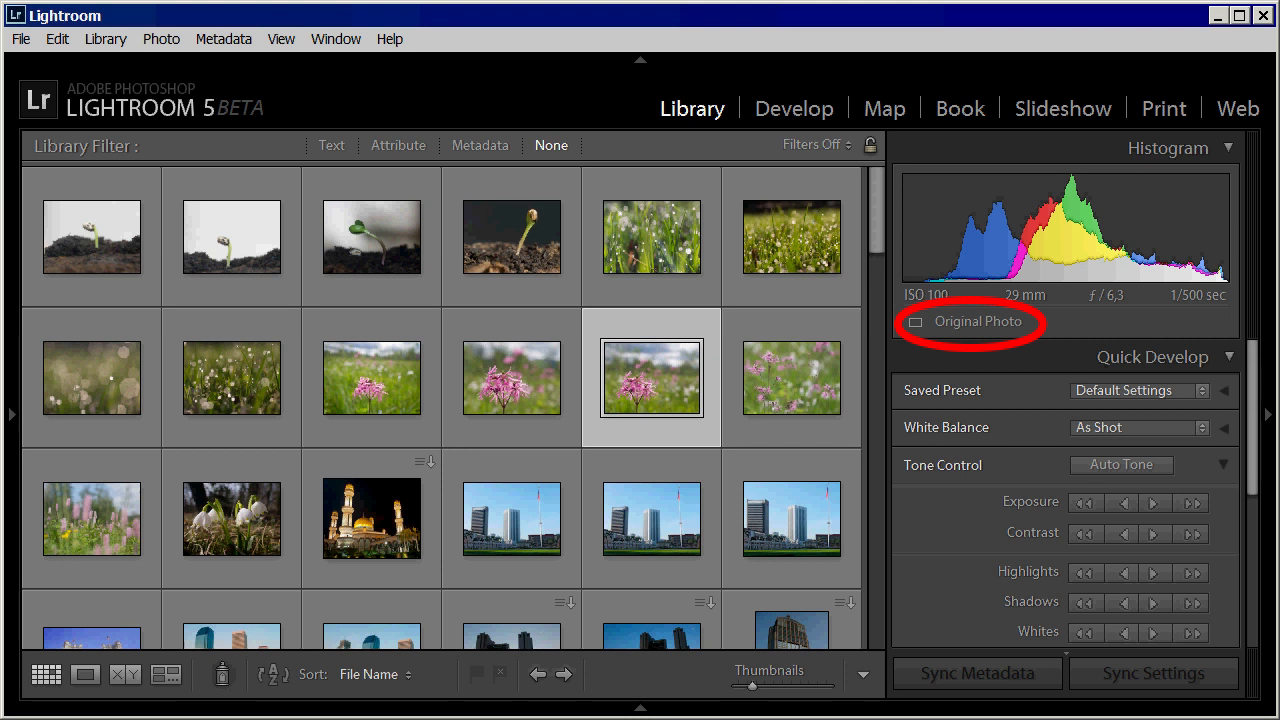
Step: Build a Smart Preview for the selected pink flower photo in the library
{"action": "left_click", "coordinate": [958, 334]}
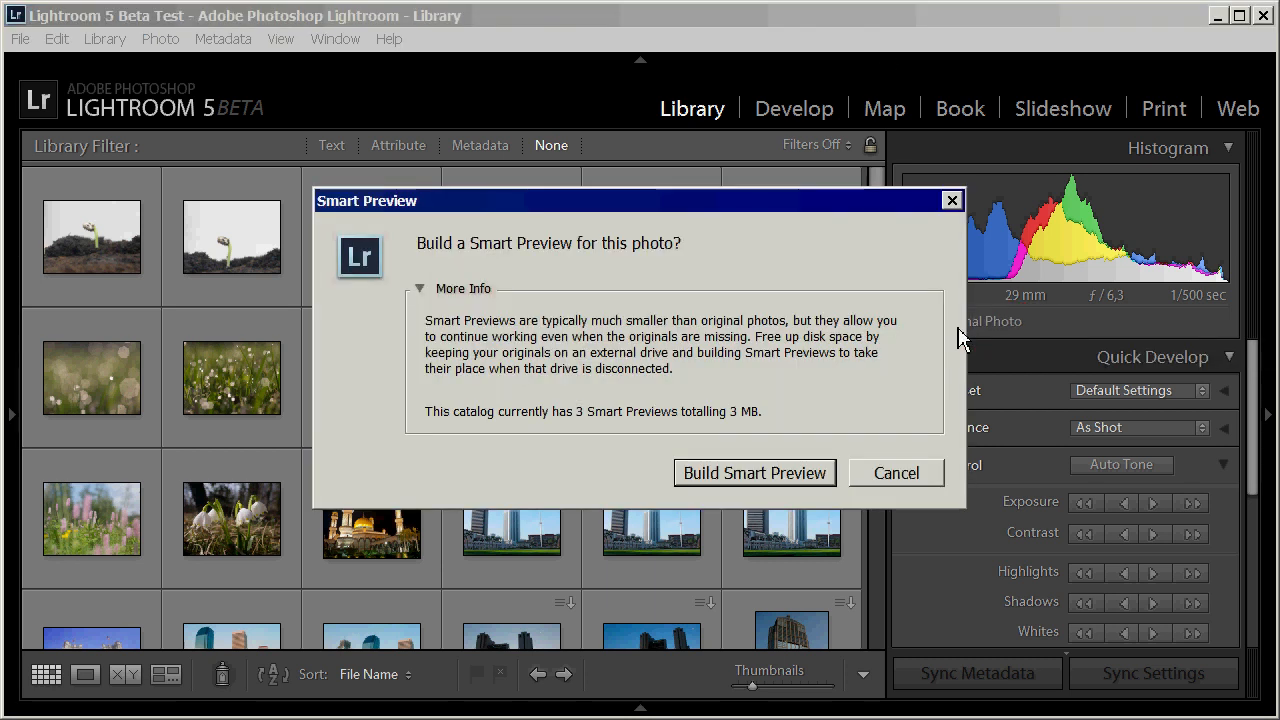
{"action": "left_click", "coordinate": [822, 488]}
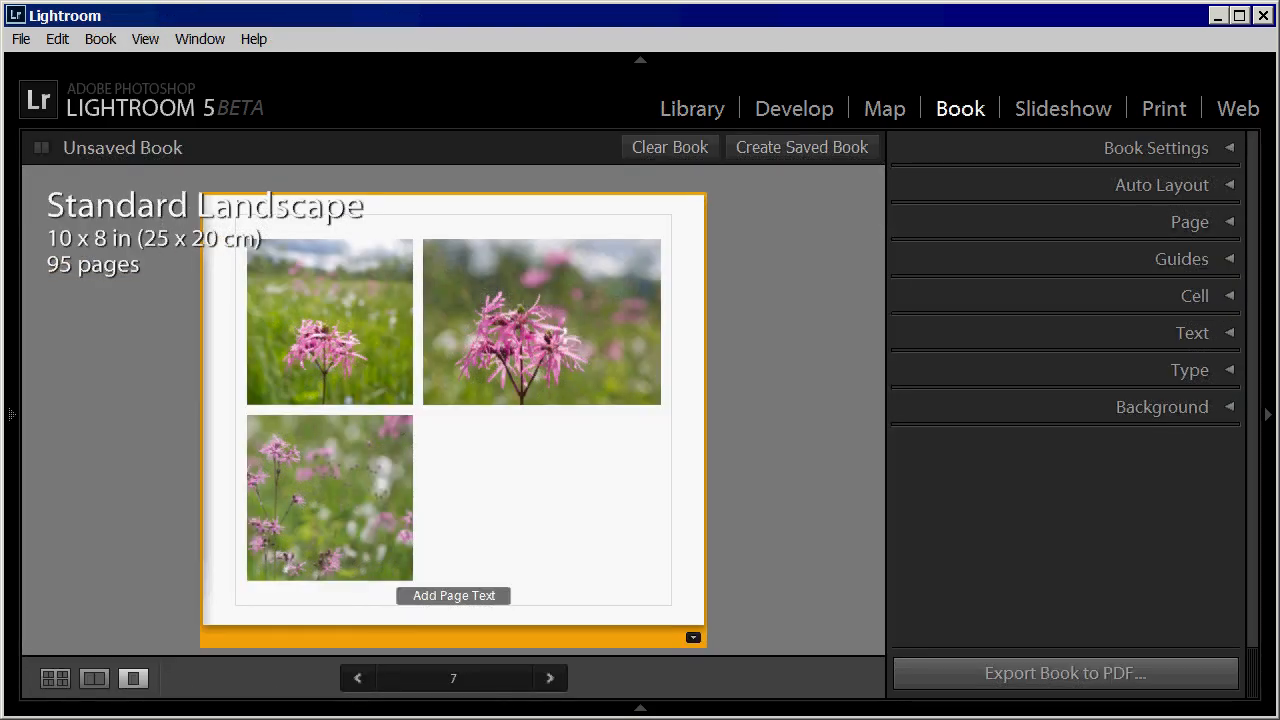
Step: Enable page numbers in the bottom corner of the book pages and select the number on page 7
{"action": "left_click", "coordinate": [1230, 222]}
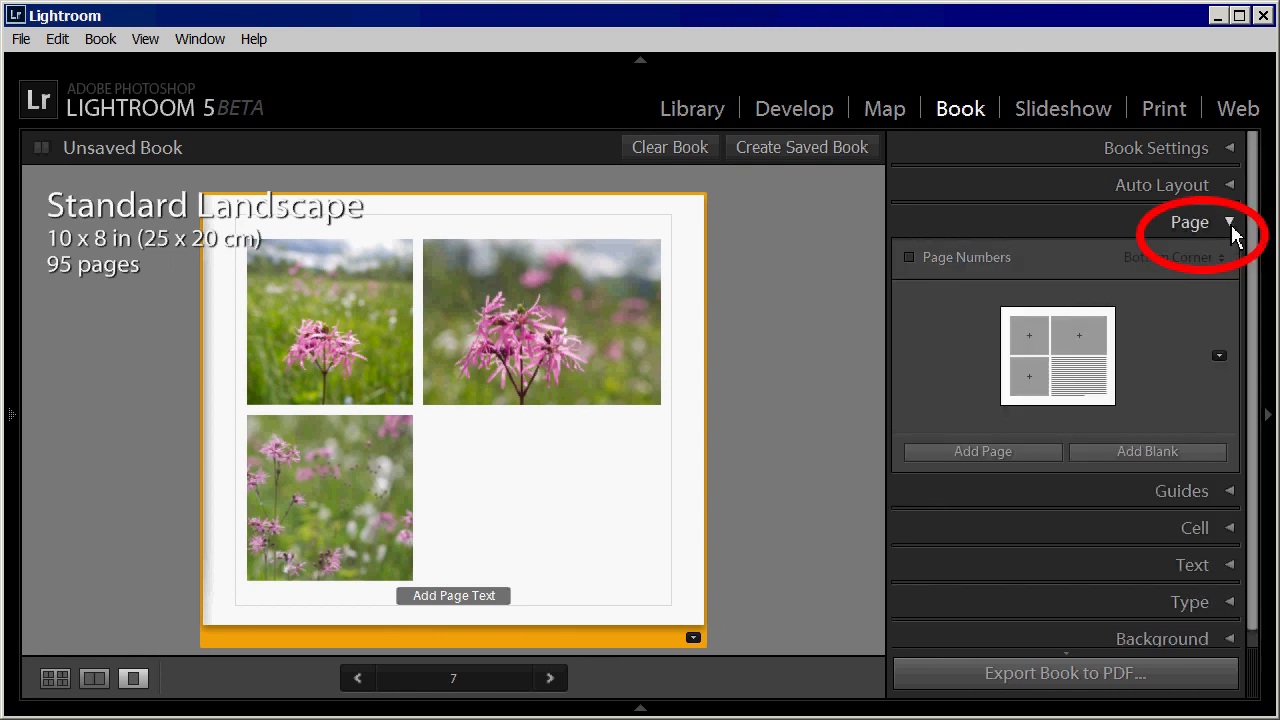
{"action": "left_click", "coordinate": [910, 258]}
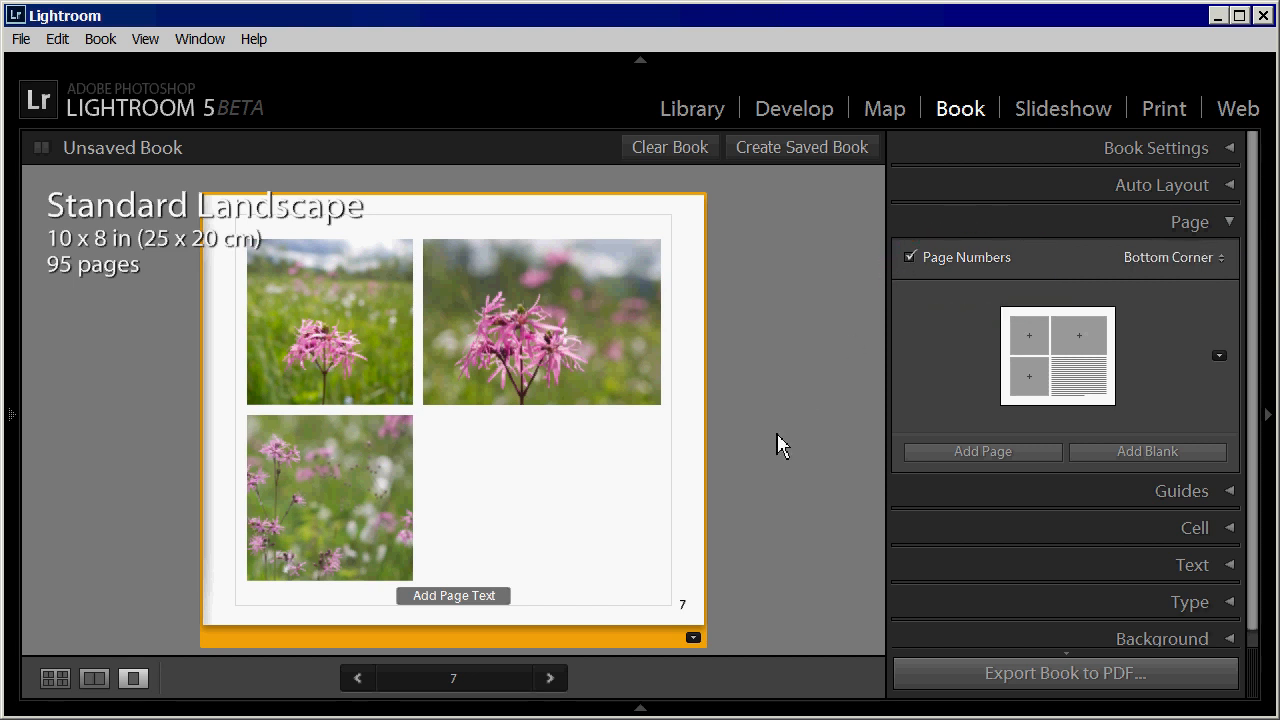
{"action": "left_click", "coordinate": [684, 605]}
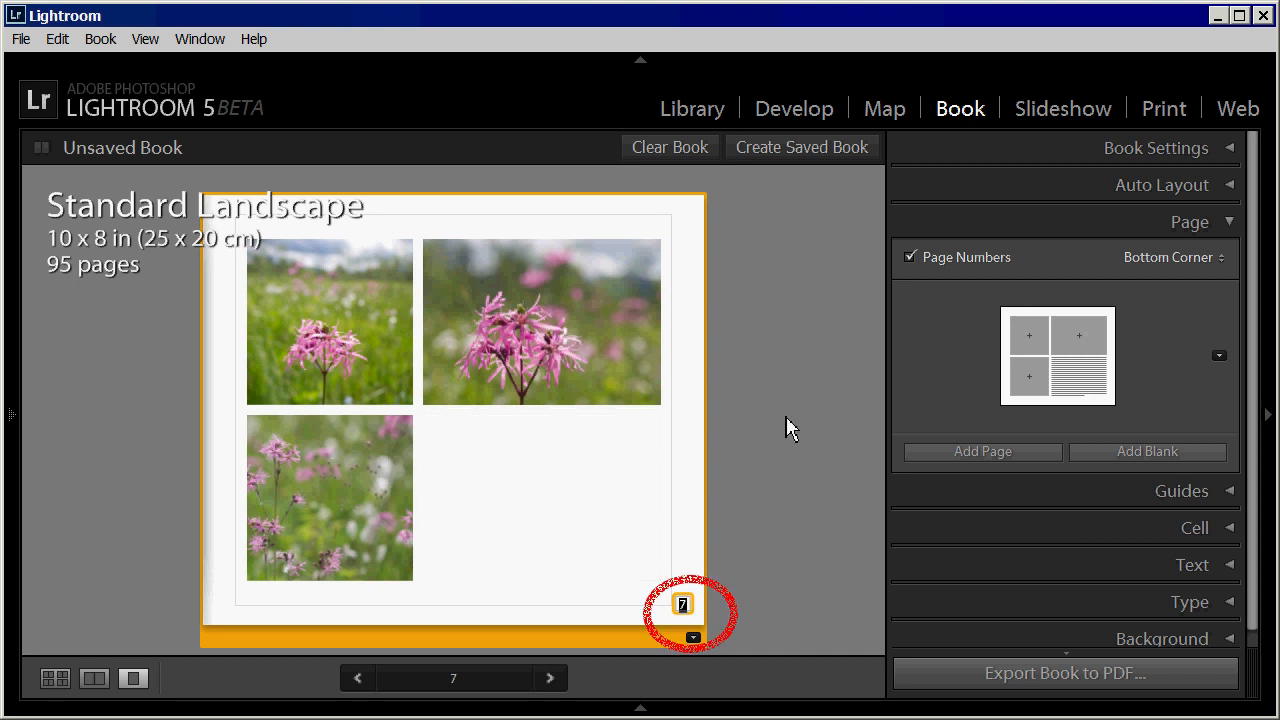
Step: Enable page text on page 7 with a 6 pt offset, trying it at the page top before placing it at the bottom
{"action": "left_click", "coordinate": [1236, 564]}
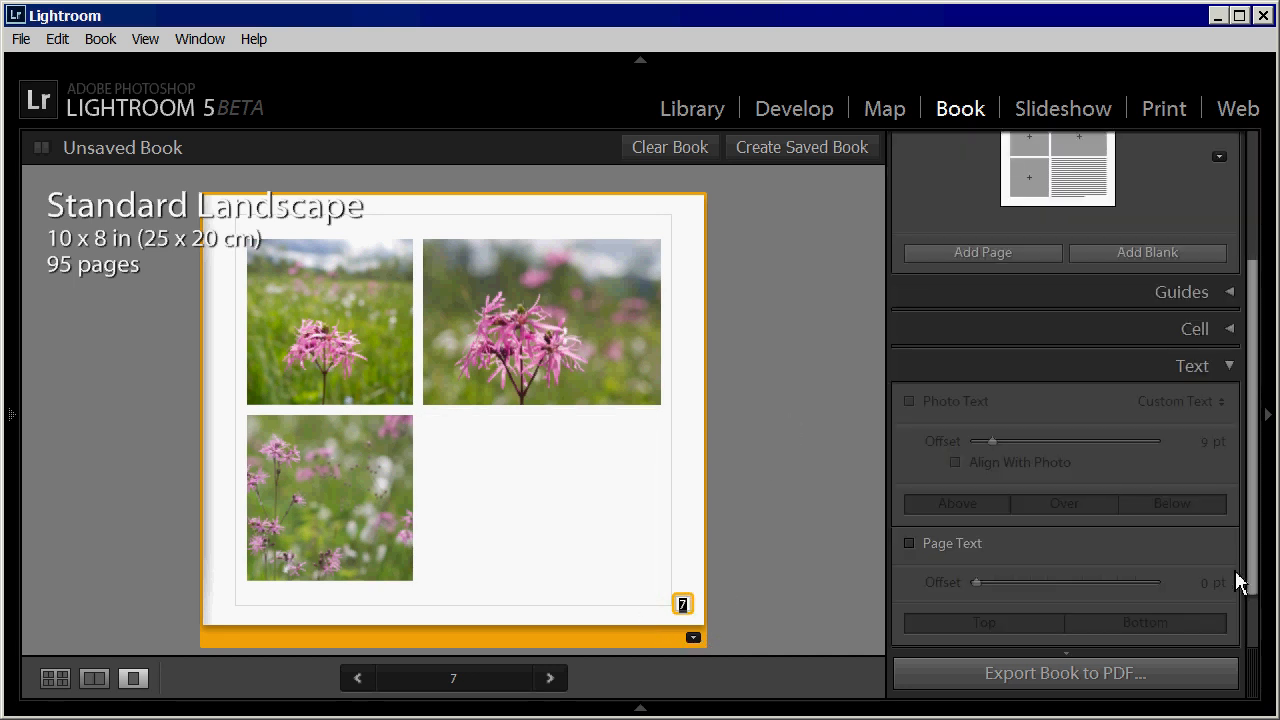
{"action": "left_click", "coordinate": [951, 548]}
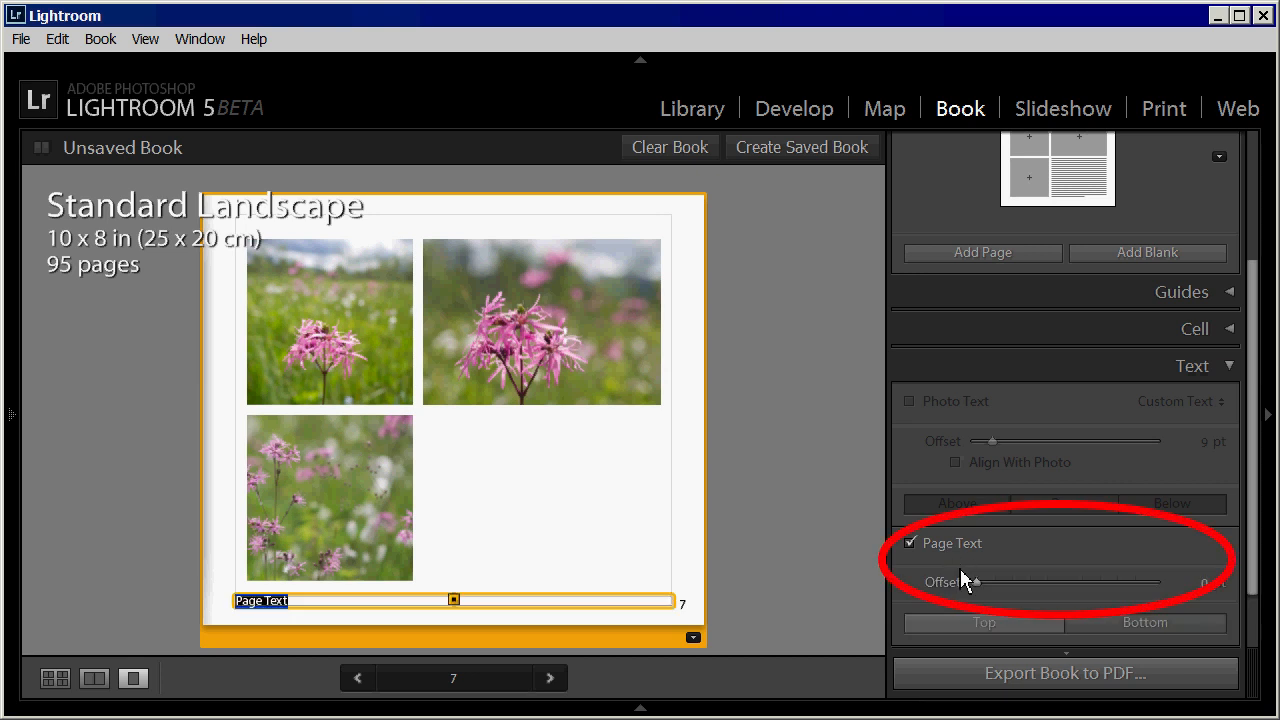
{"action": "mouse_move", "coordinate": [975, 583]}
{"action": "left_mouse_down"}
{"action": "mouse_move", "coordinate": [1029, 584]}
{"action": "mouse_move", "coordinate": [977, 600]}
{"action": "left_mouse_up"}
{"action": "left_click", "coordinate": [1031, 625]}
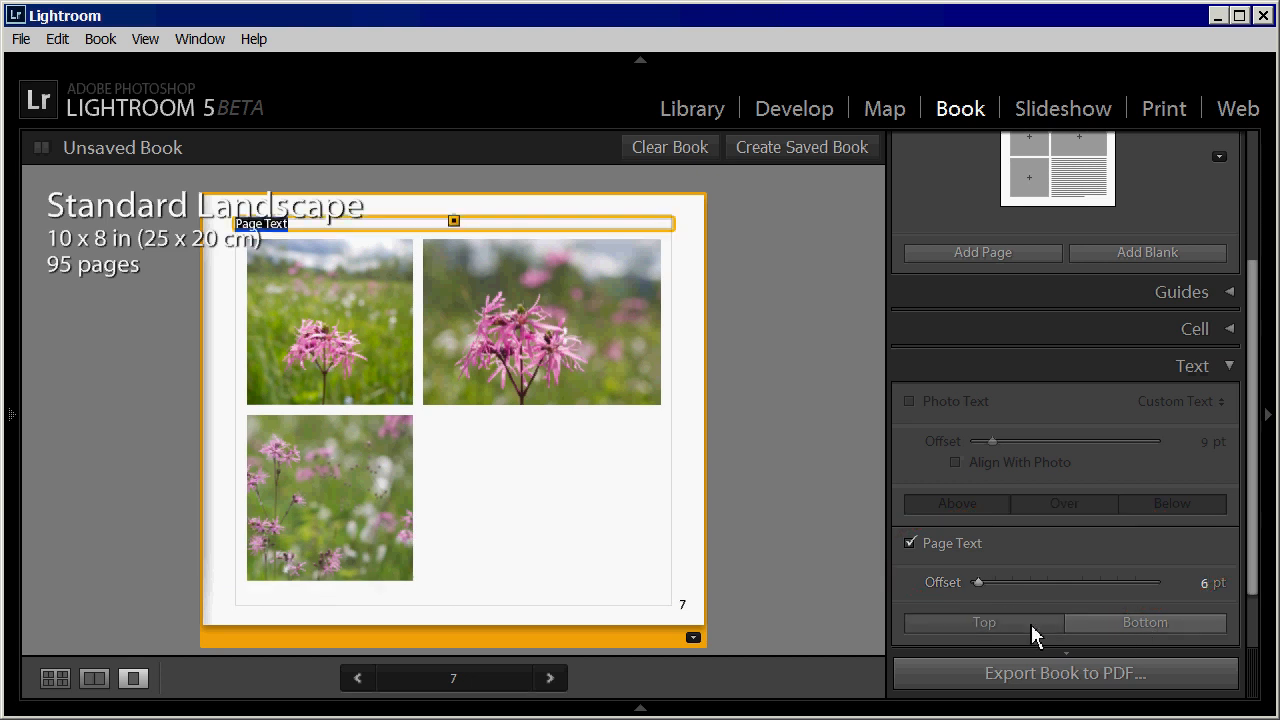
{"action": "left_click", "coordinate": [1115, 627]}
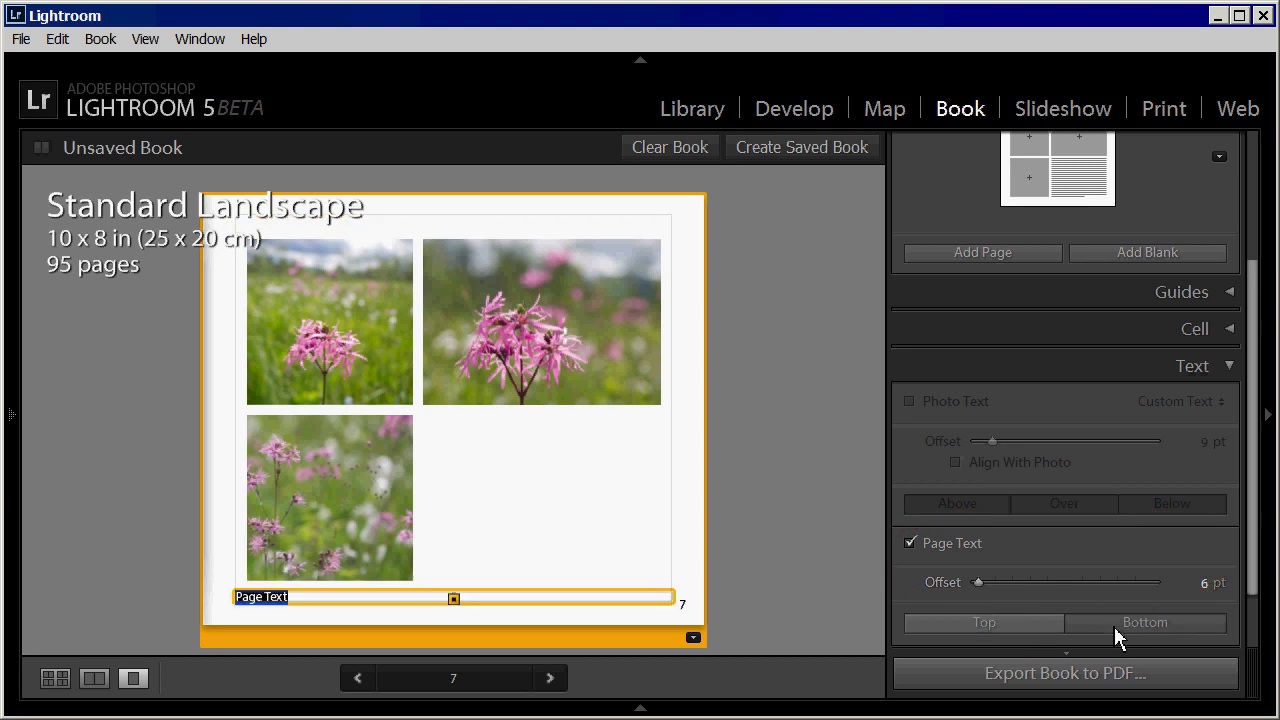
{"action": "left_click", "coordinate": [1232, 368]}
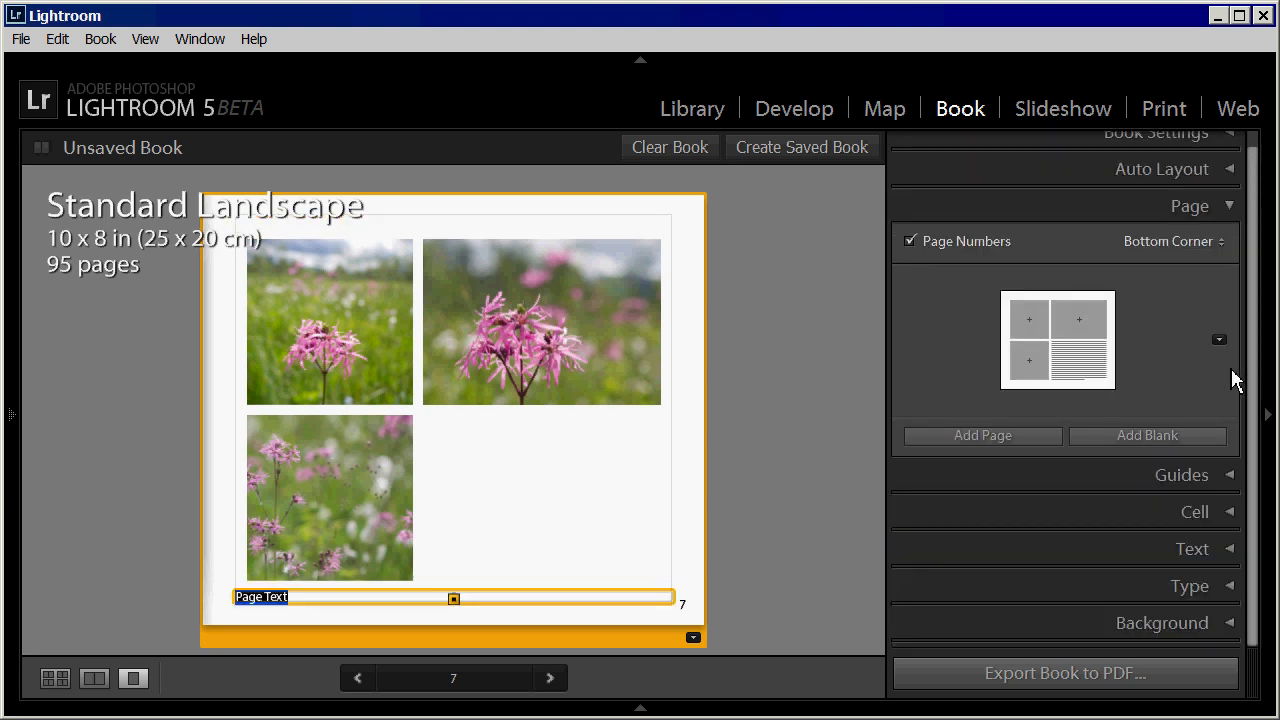
{"action": "left_click", "coordinate": [1230, 206]}
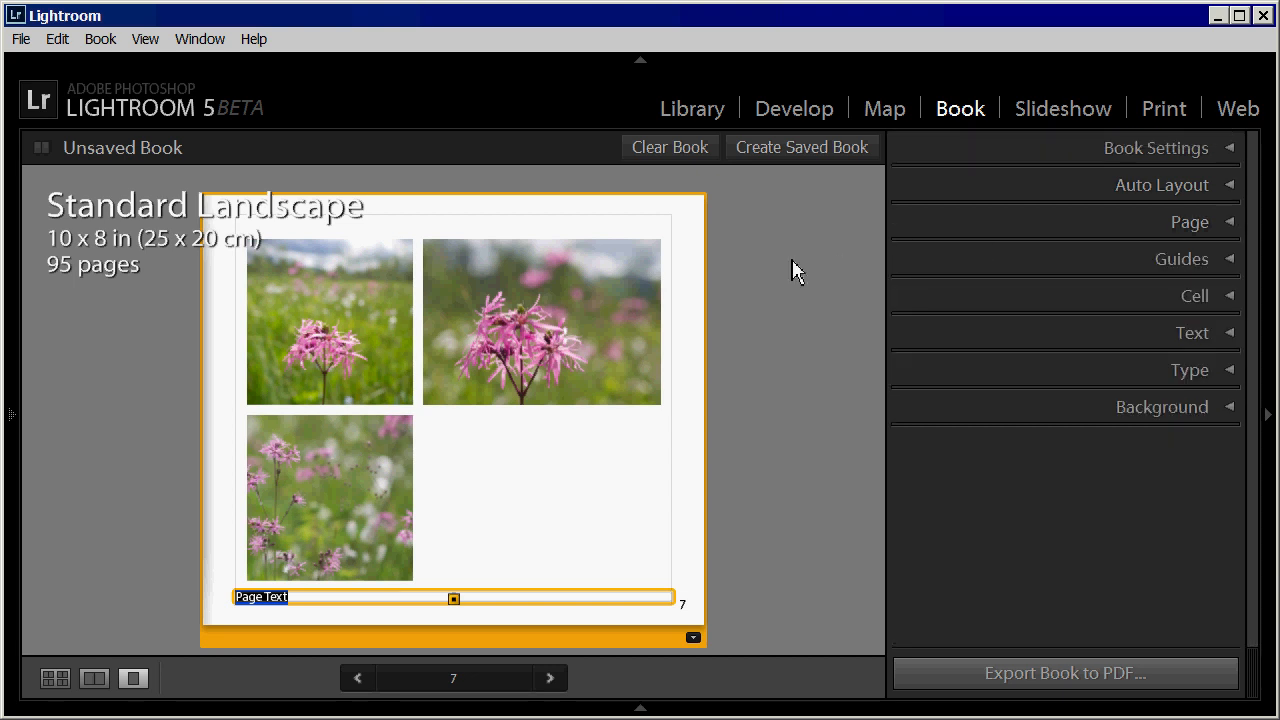
Step: Zoom the upper-right flower photo on page 7 to 15% and reposition the blossom within its cell
{"action": "left_click", "coordinate": [575, 295]}
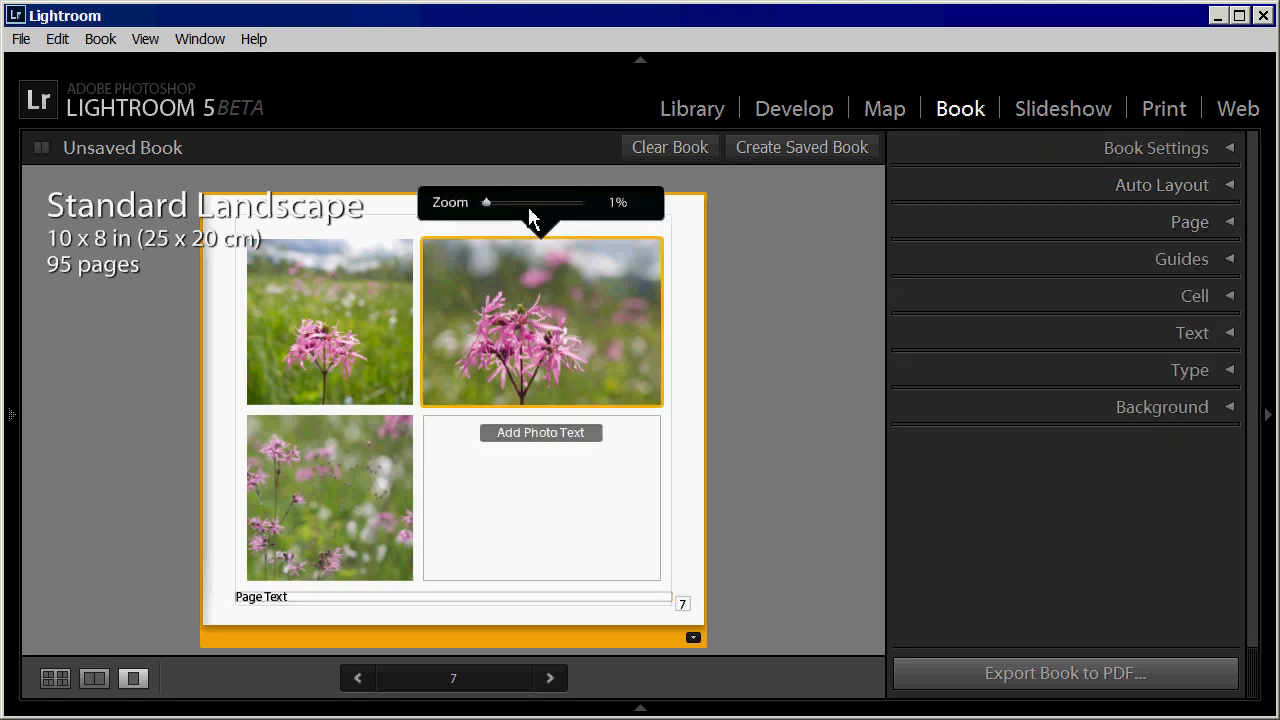
{"action": "left_click_drag", "start_coordinate": [487, 203], "coordinate": [508, 230]}
{"action": "left_click_drag", "start_coordinate": [494, 358], "coordinate": [520, 306]}
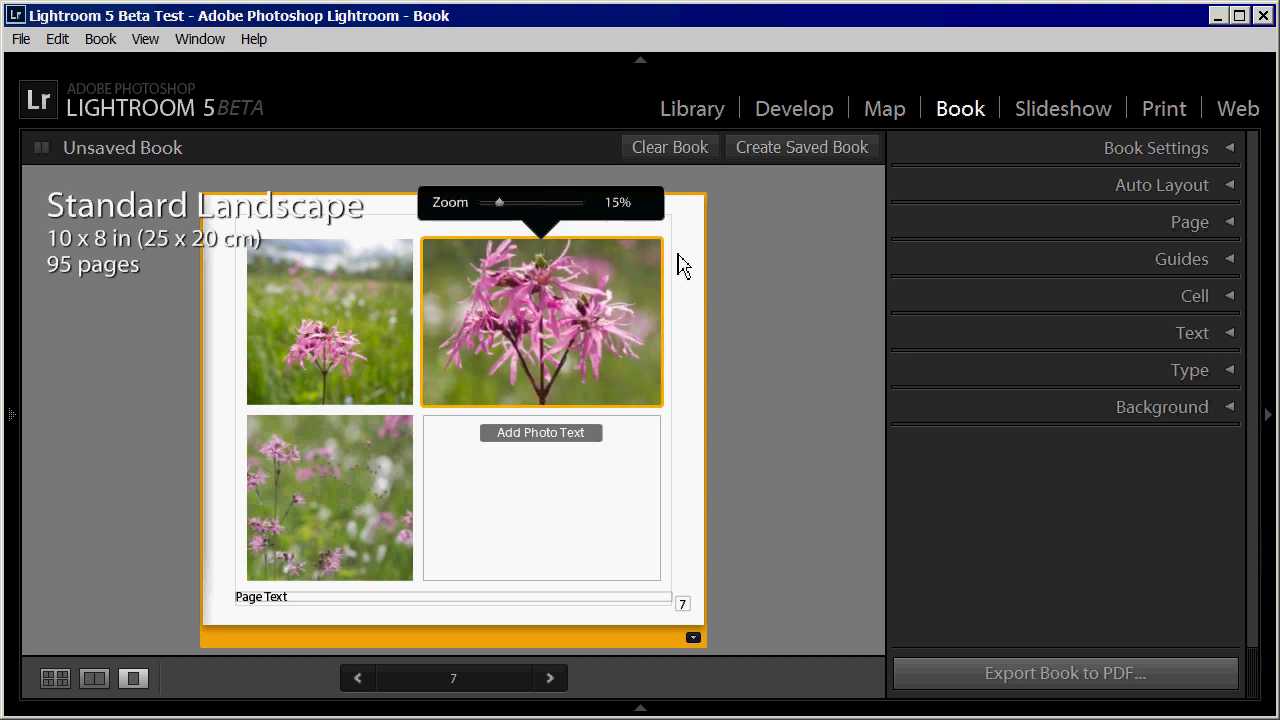
Step: Shrink the upper-right photo within its cell to an even padding of 68 pt on all sides
{"action": "left_click_drag", "start_coordinate": [664, 243], "coordinate": [606, 277]}
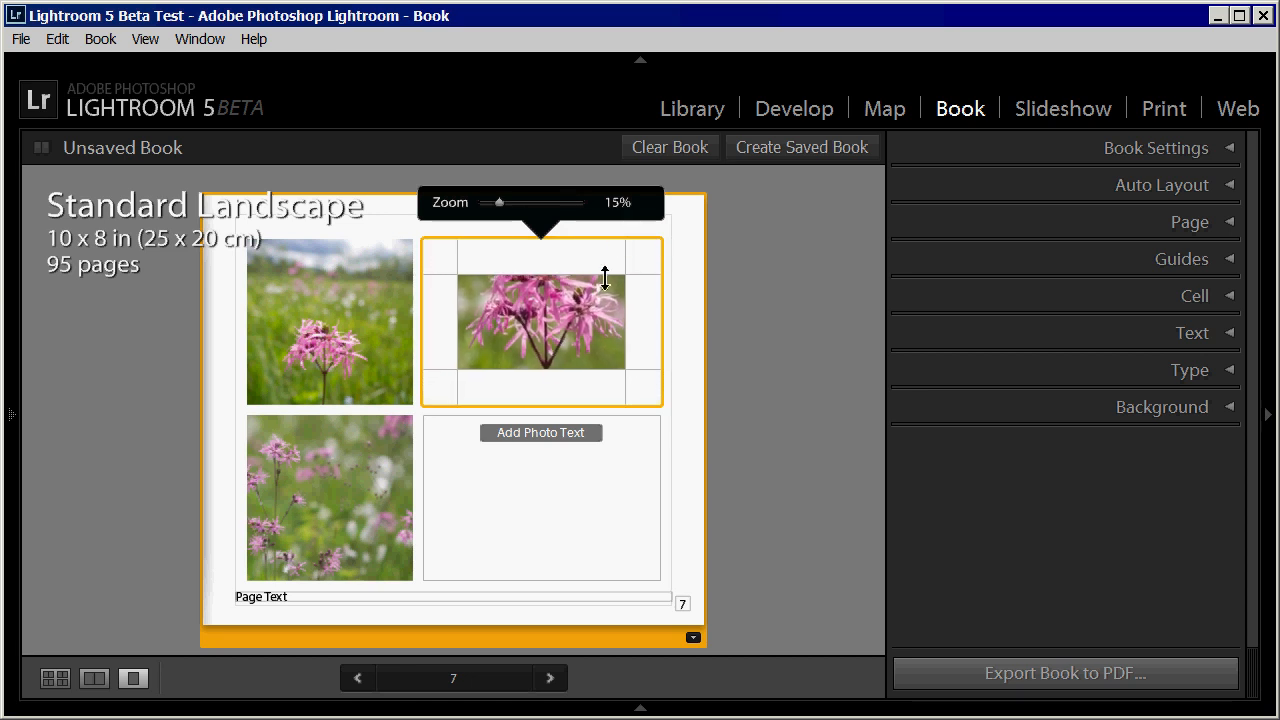
{"action": "left_click_drag", "start_coordinate": [547, 370], "coordinate": [547, 391]}
{"action": "left_click_drag", "start_coordinate": [646, 331], "coordinate": [609, 337]}
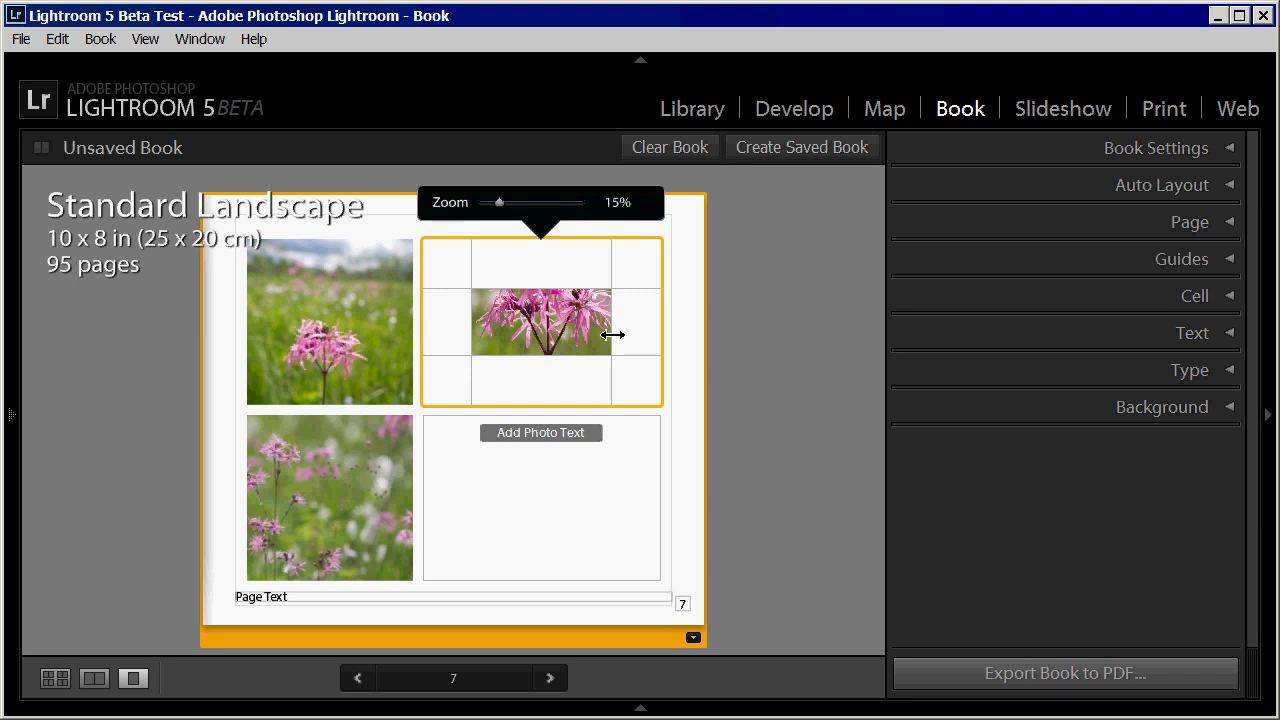
Step: Remove the linked cell padding, unlink the sides, and set 79 pt right, 41 pt top and 7 pt bottom, keeping left at 0 pt
{"action": "left_click", "coordinate": [1232, 297]}
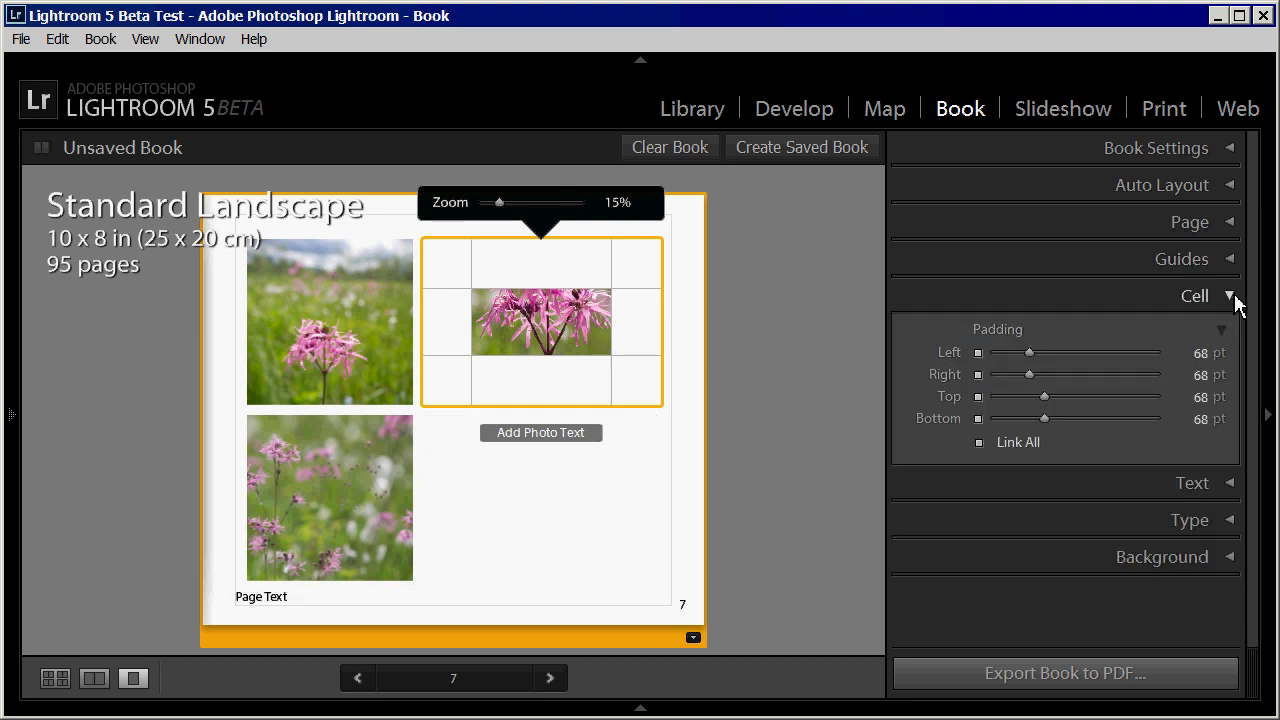
{"action": "left_click_drag", "start_coordinate": [1029, 353], "coordinate": [995, 354]}
{"action": "left_click", "coordinate": [983, 445]}
{"action": "left_click_drag", "start_coordinate": [563, 374], "coordinate": [566, 402]}
{"action": "left_click_drag", "start_coordinate": [629, 363], "coordinate": [604, 352]}
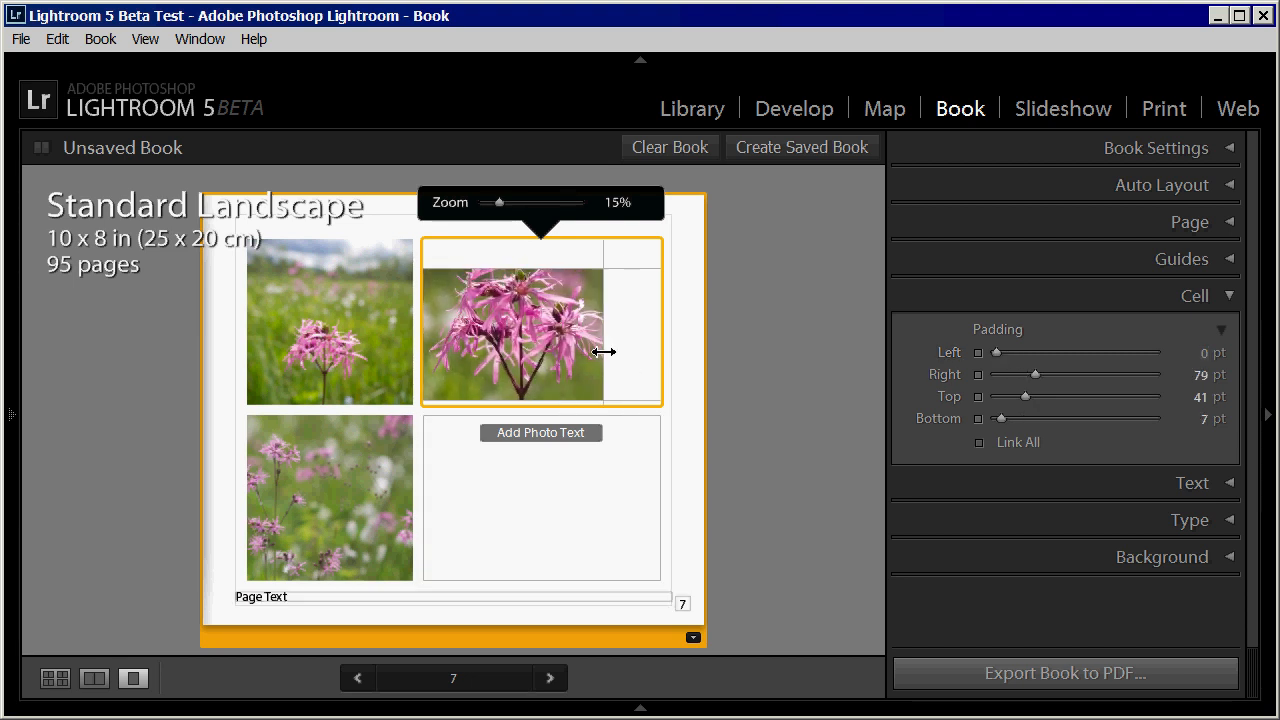
Step: Add the 00:23 and 00:51 seaside video clips to the library selection and open it in the Slideshow module
{"action": "key", "text": "g"}
{"action": "left_click_drag", "start_coordinate": [879, 191], "coordinate": [877, 500]}
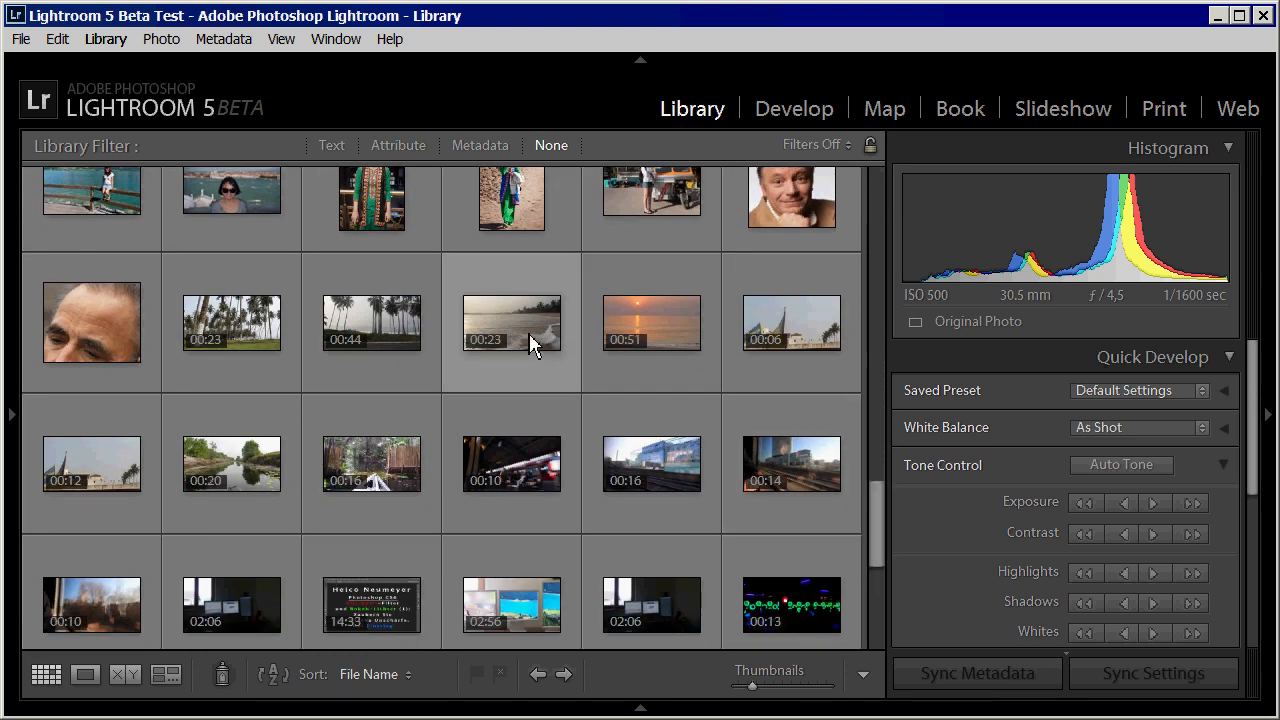
{"action": "left_click", "coordinate": [533, 345], "text": "ctrl"}
{"action": "left_click", "coordinate": [663, 323], "text": "ctrl"}
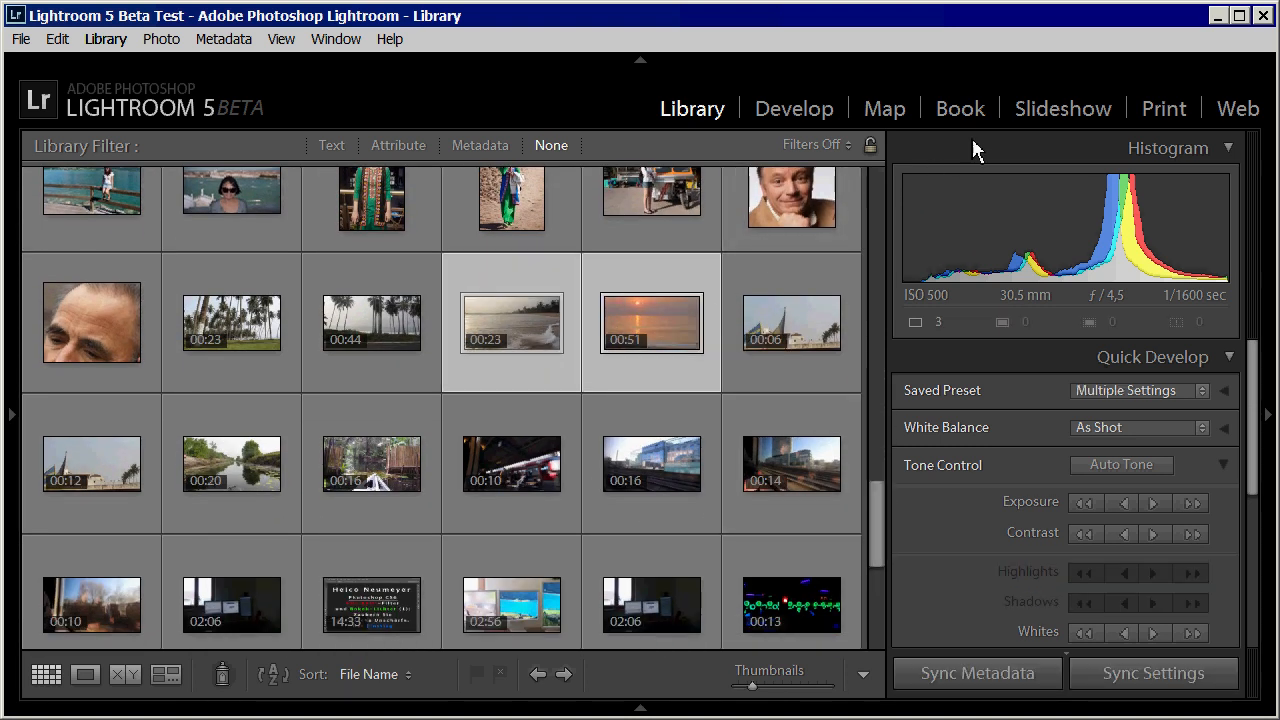
{"action": "left_click", "coordinate": [1038, 114]}
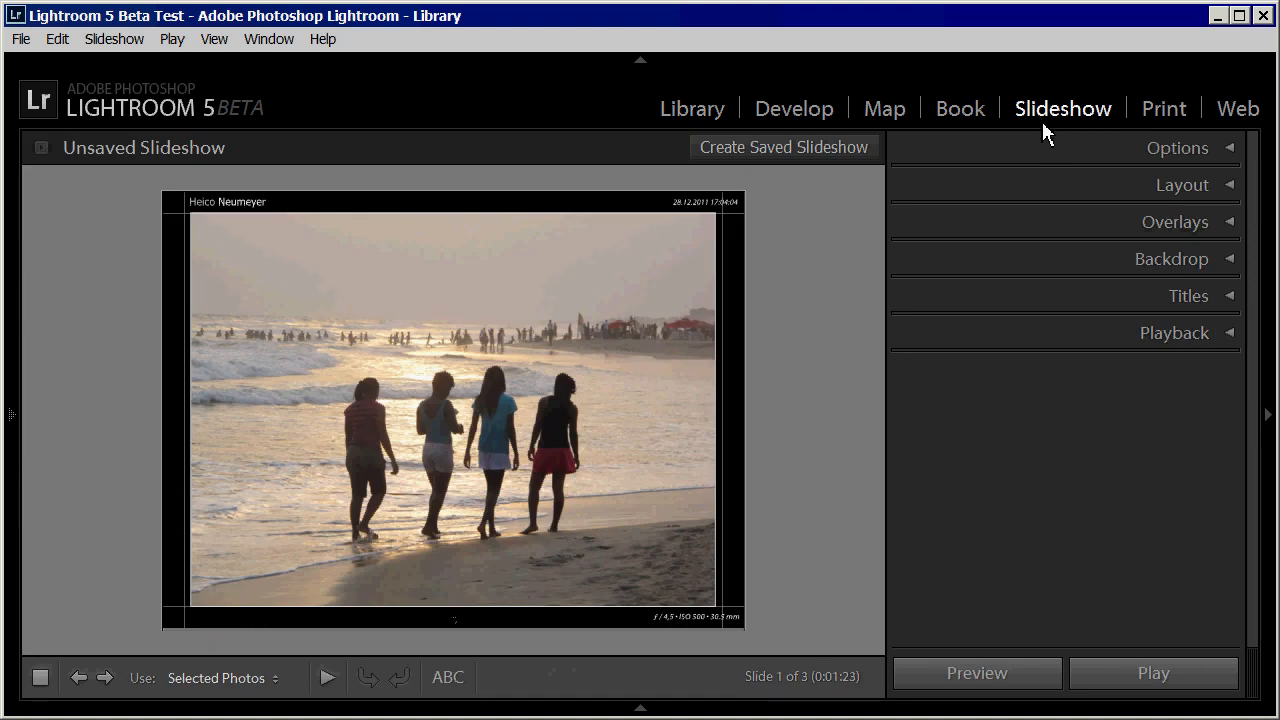
Step: Enable audio in the slideshow's playback settings and start a preview of the mixed photo and video slideshow
{"action": "left_click", "coordinate": [1235, 342]}
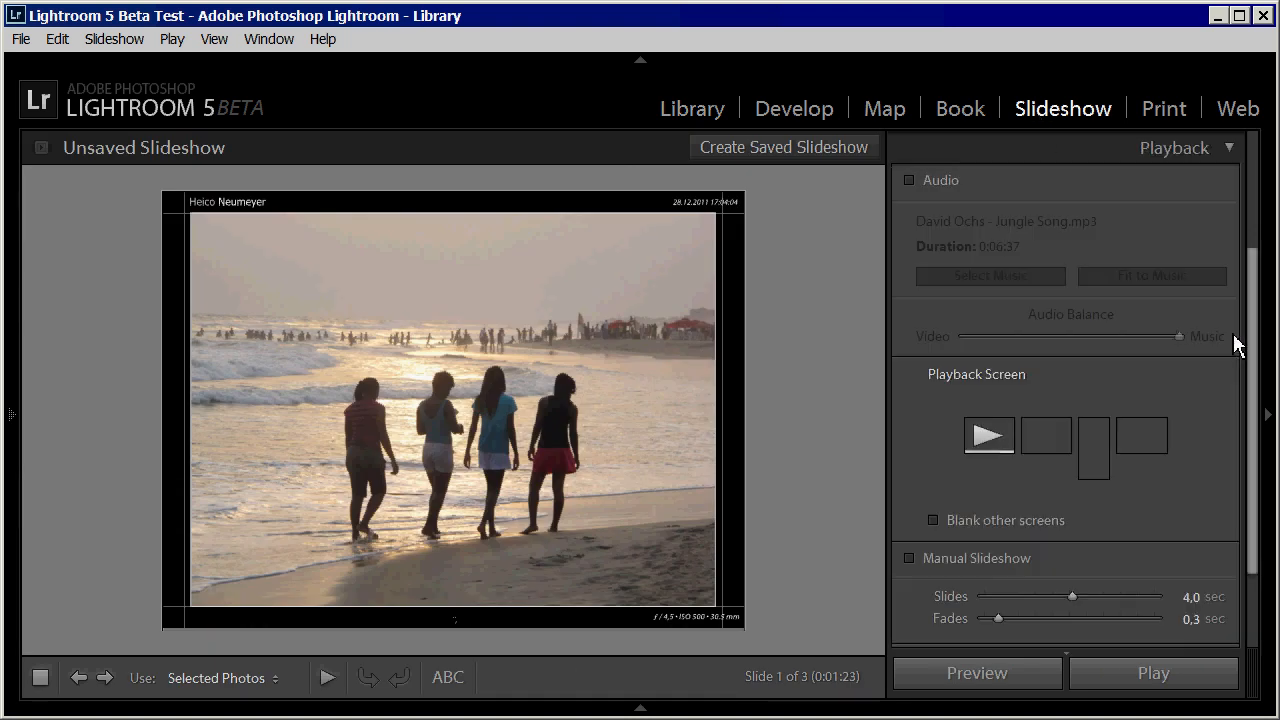
{"action": "left_click", "coordinate": [909, 181]}
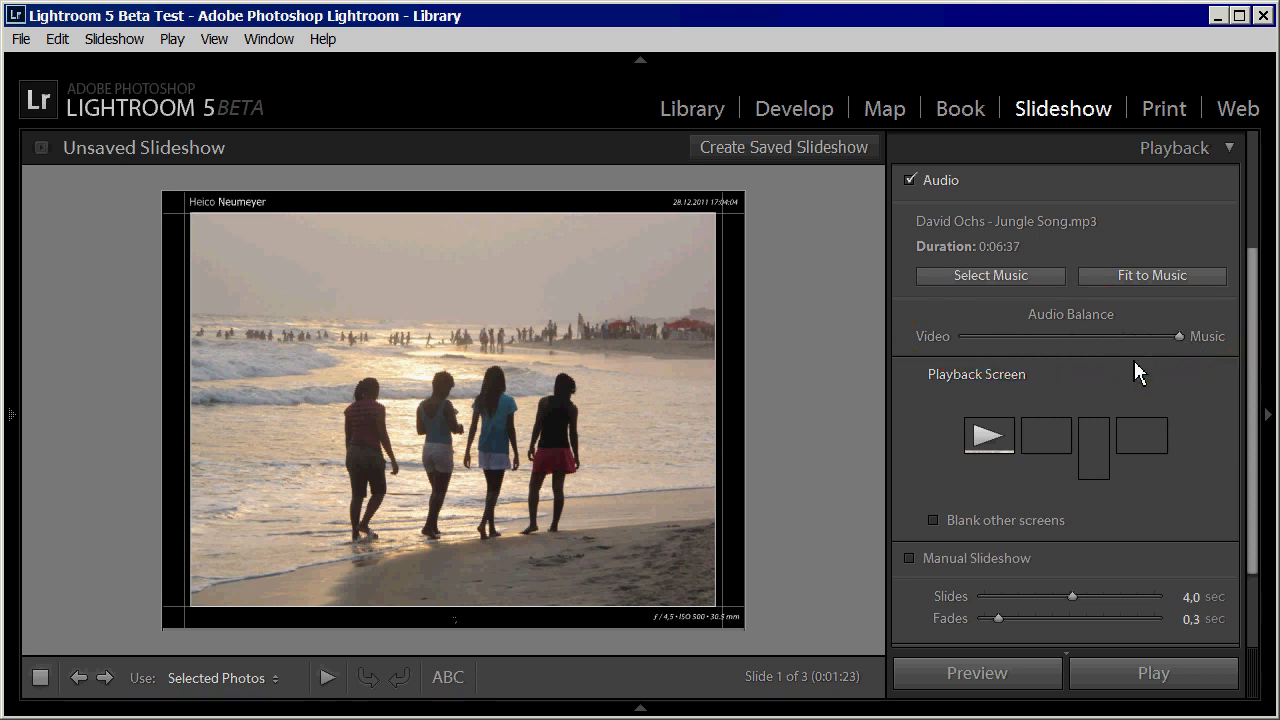
{"action": "left_click", "coordinate": [327, 678]}
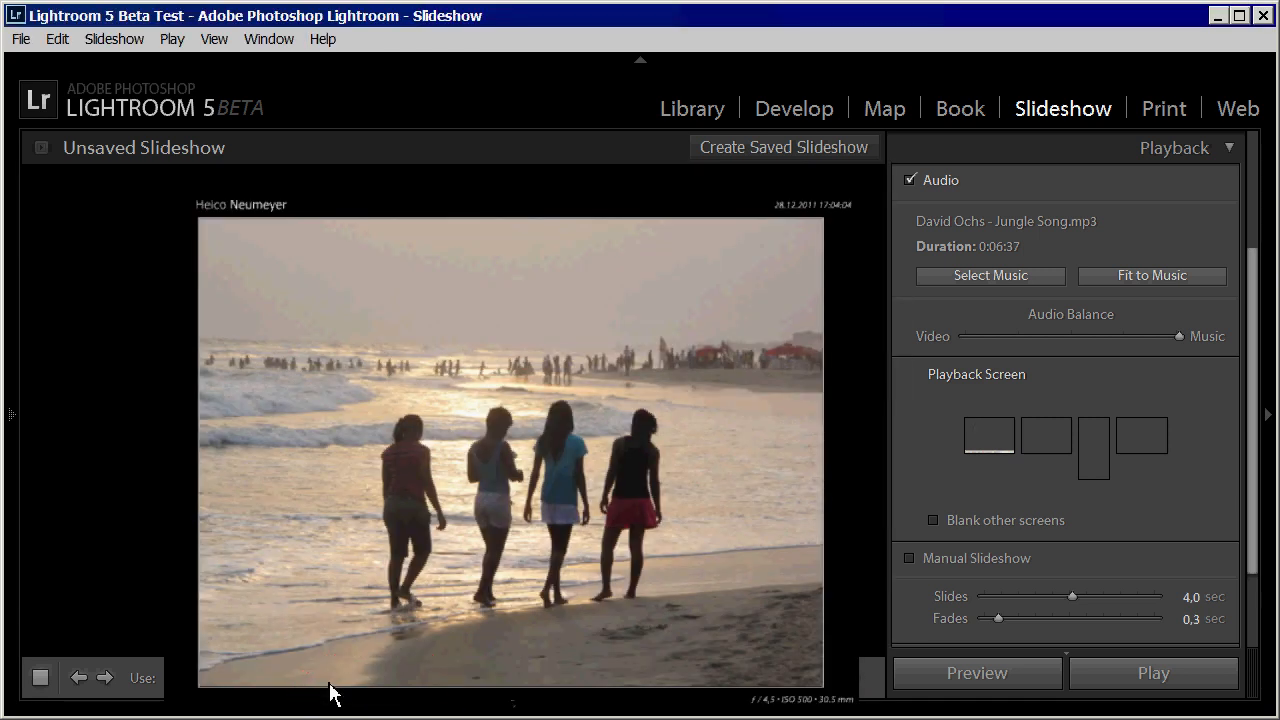